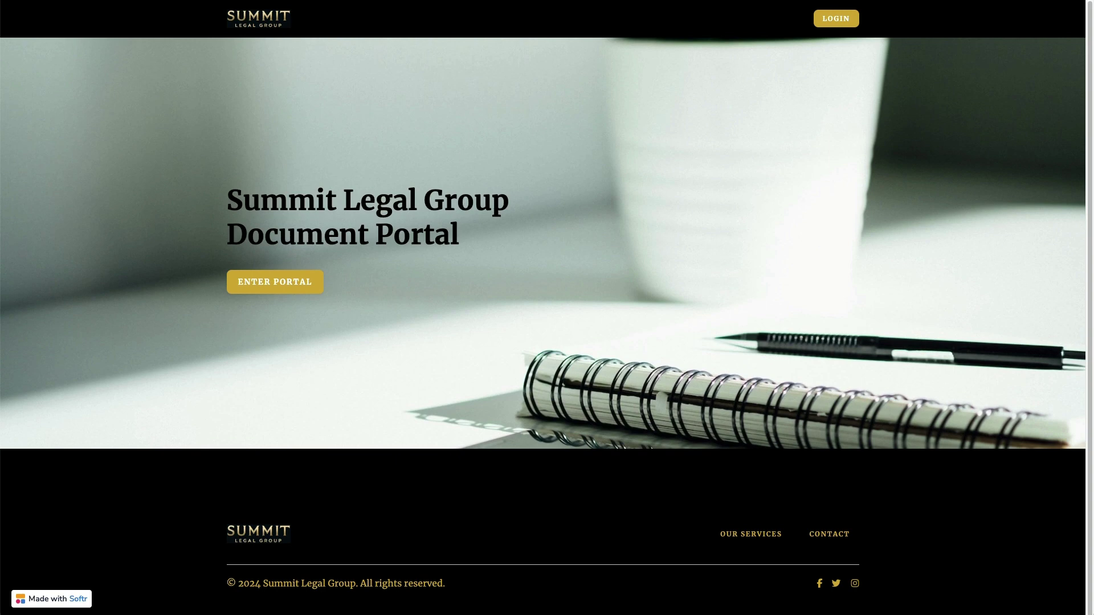
- Open the portal's Sign In page from the LOGIN button in the top bar
click(836, 18)
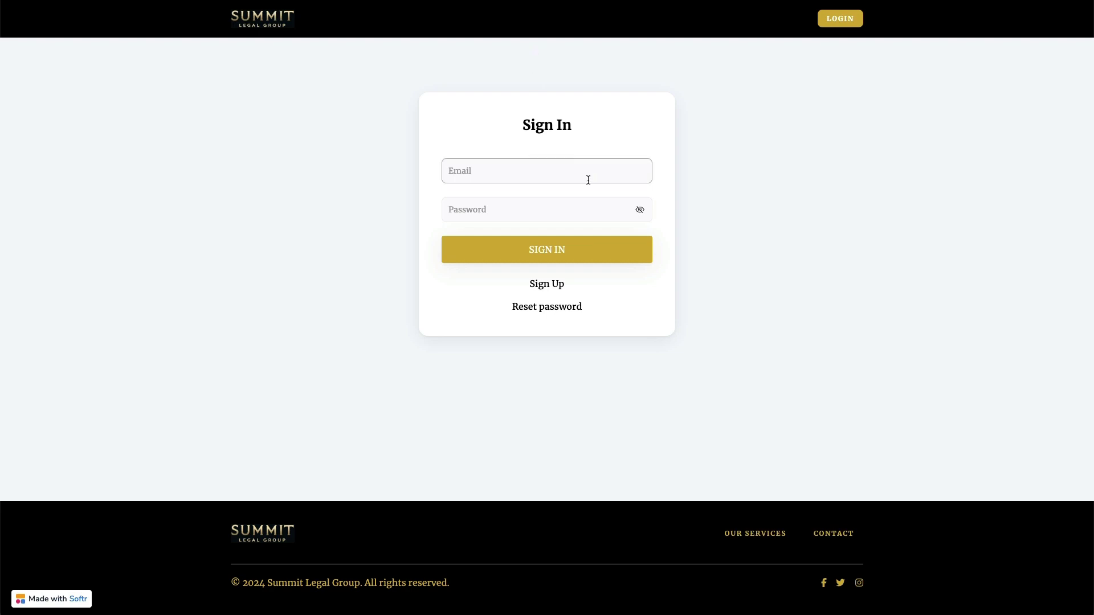
- Sign in to the document portal with the account e-mail and password
click(546, 287)
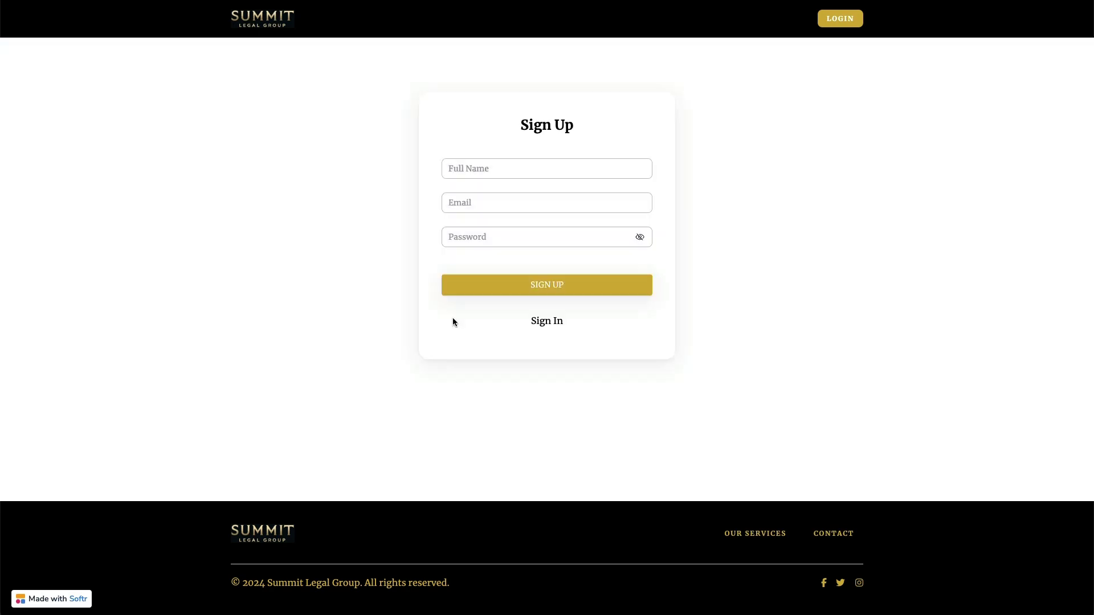
click(542, 322)
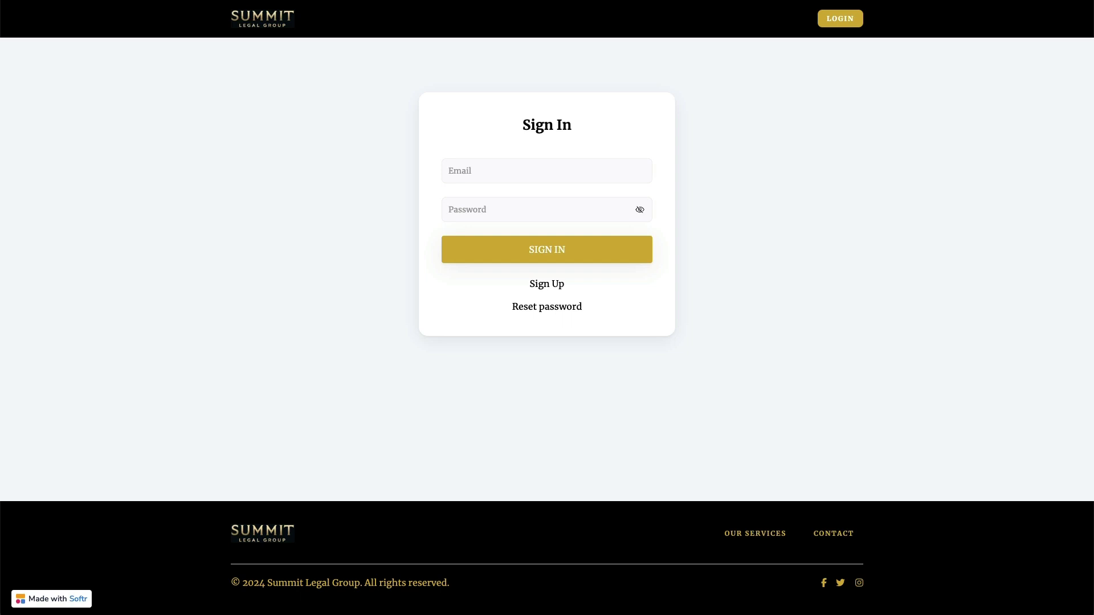
click(559, 170)
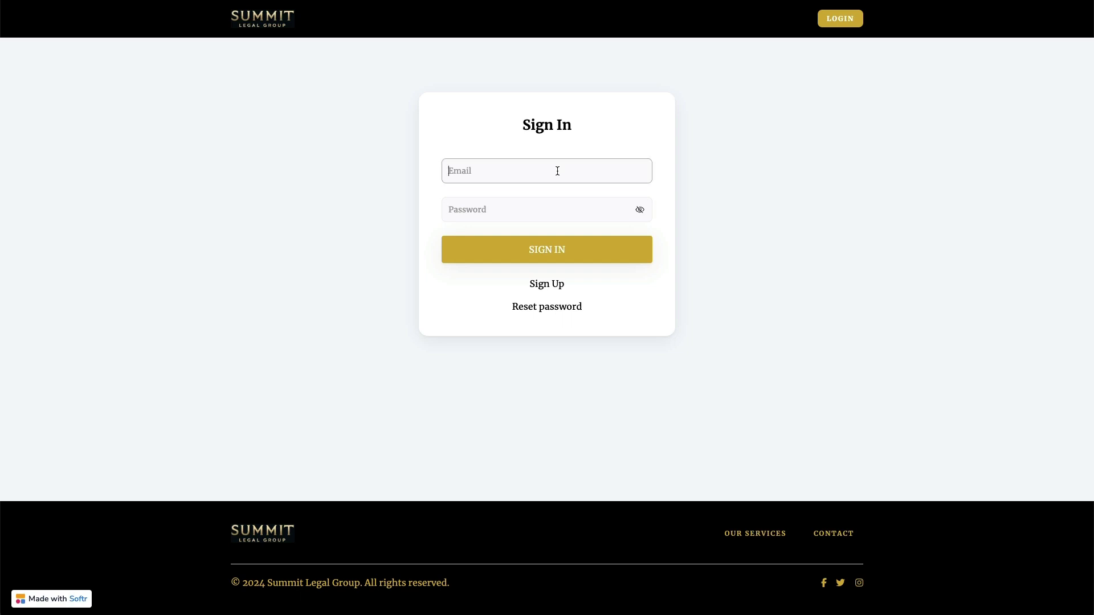
click(563, 205)
key(ctrl+v)
click(513, 248)
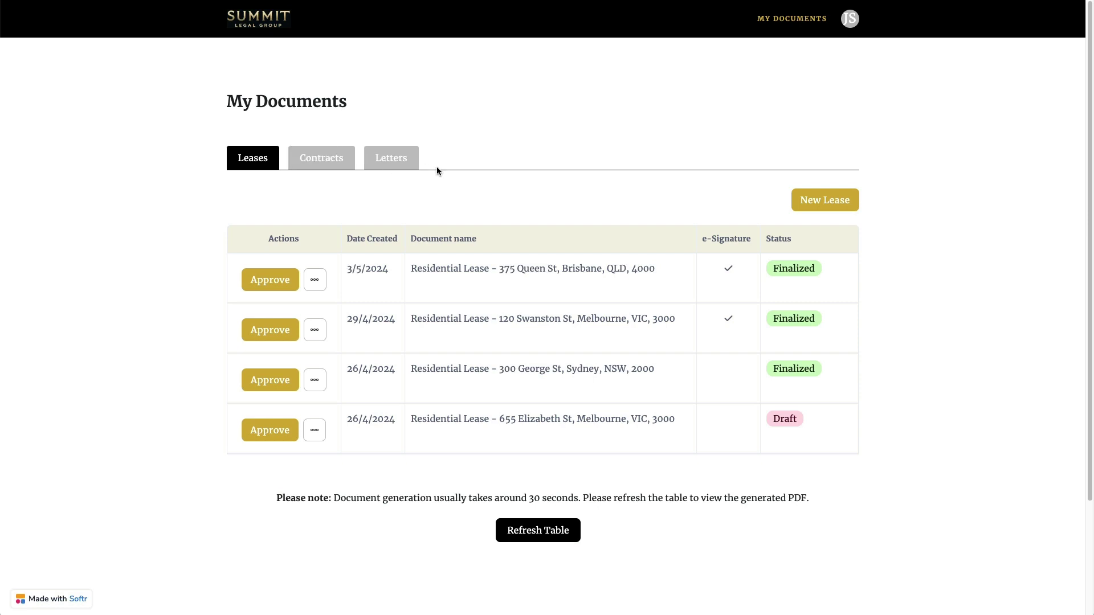
click(323, 160)
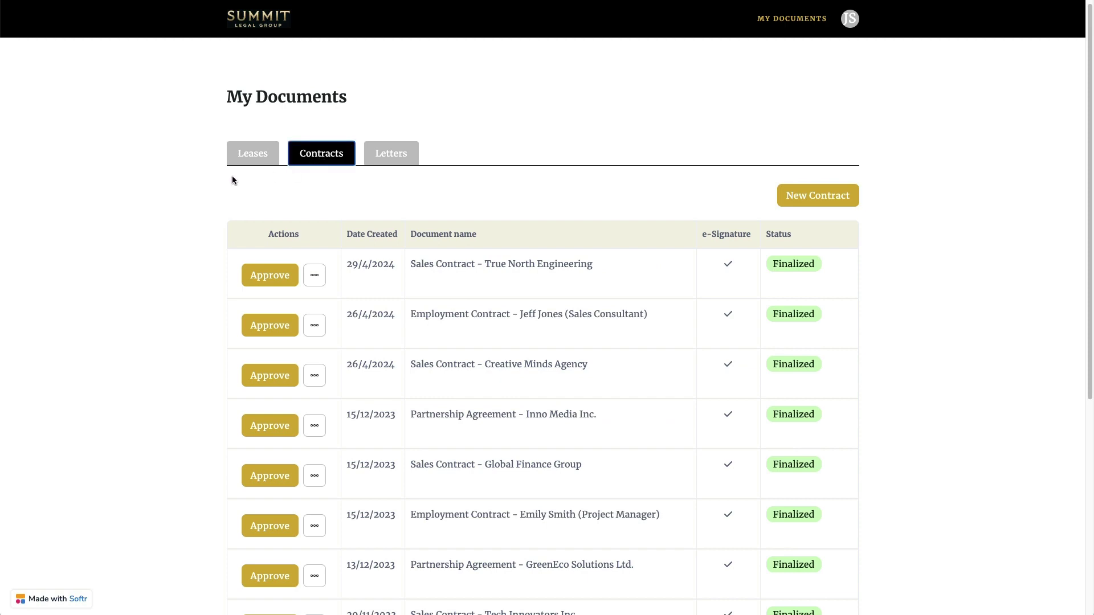
scroll(232, 177, down, 4)
scroll(232, 177, up, 4)
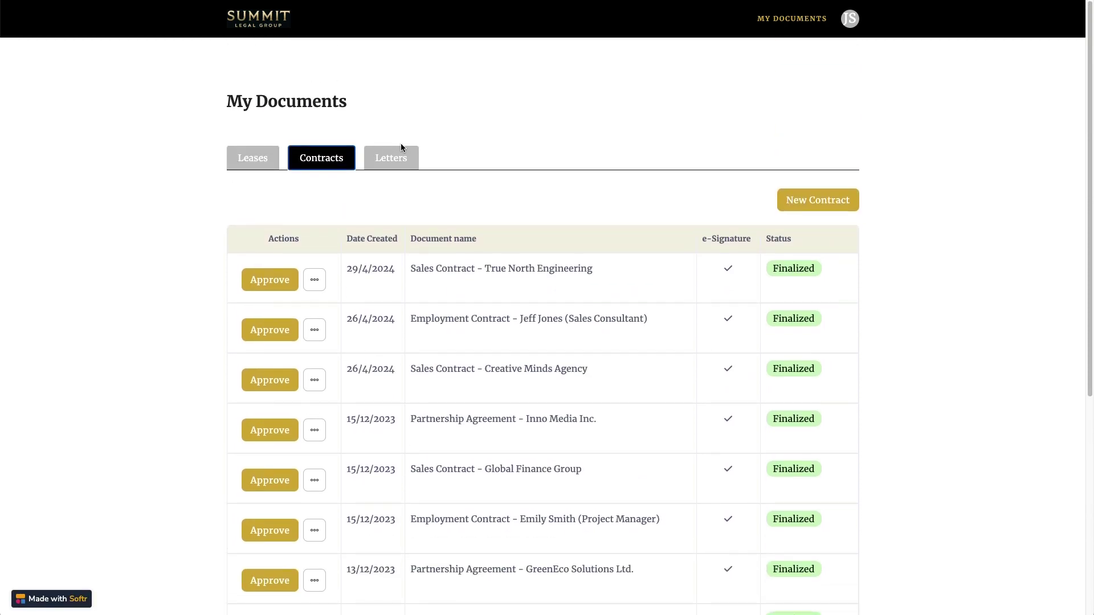
click(400, 155)
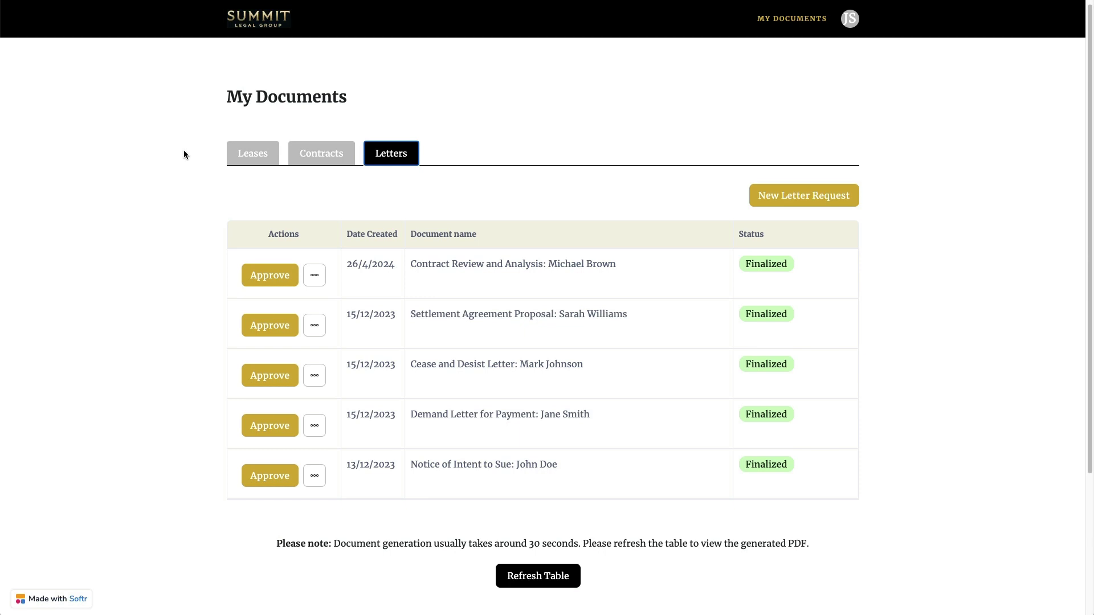
click(251, 159)
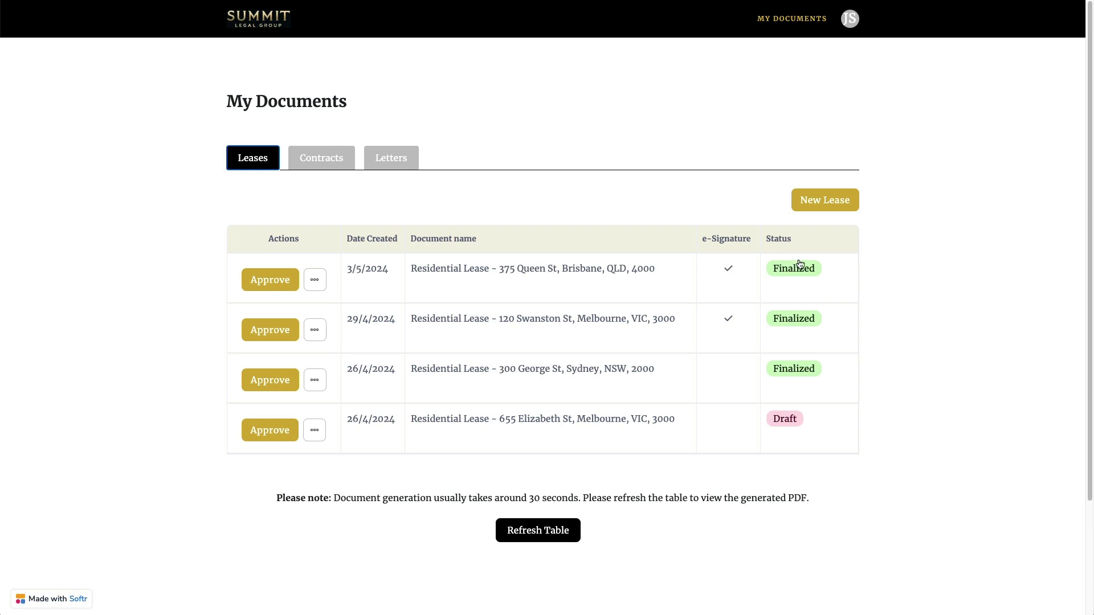
click(491, 272)
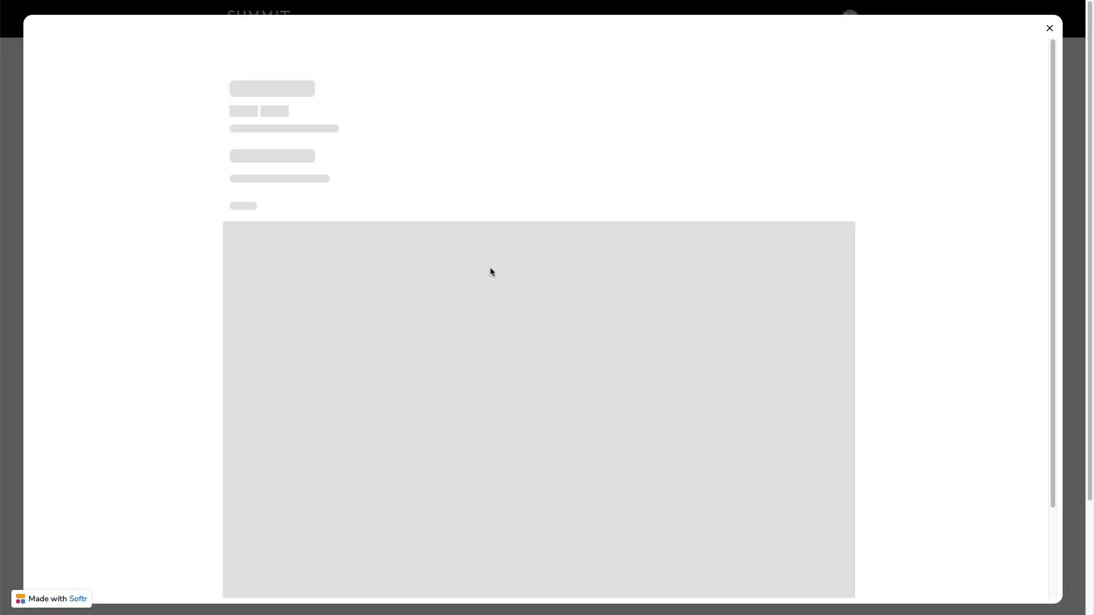
scroll(950, 155, down, 1)
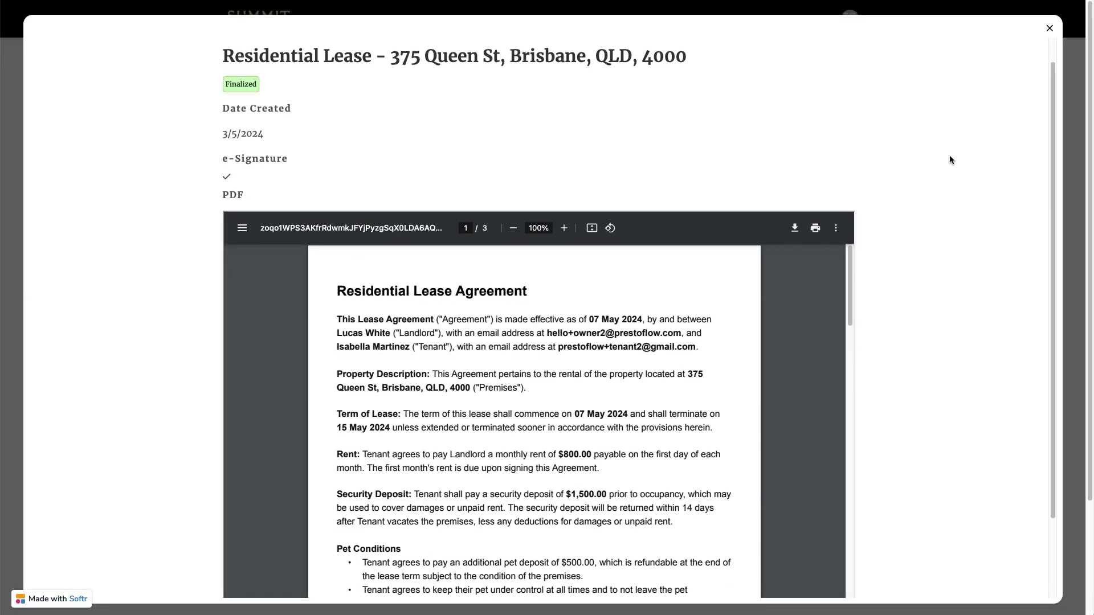
scroll(949, 155, down, 3)
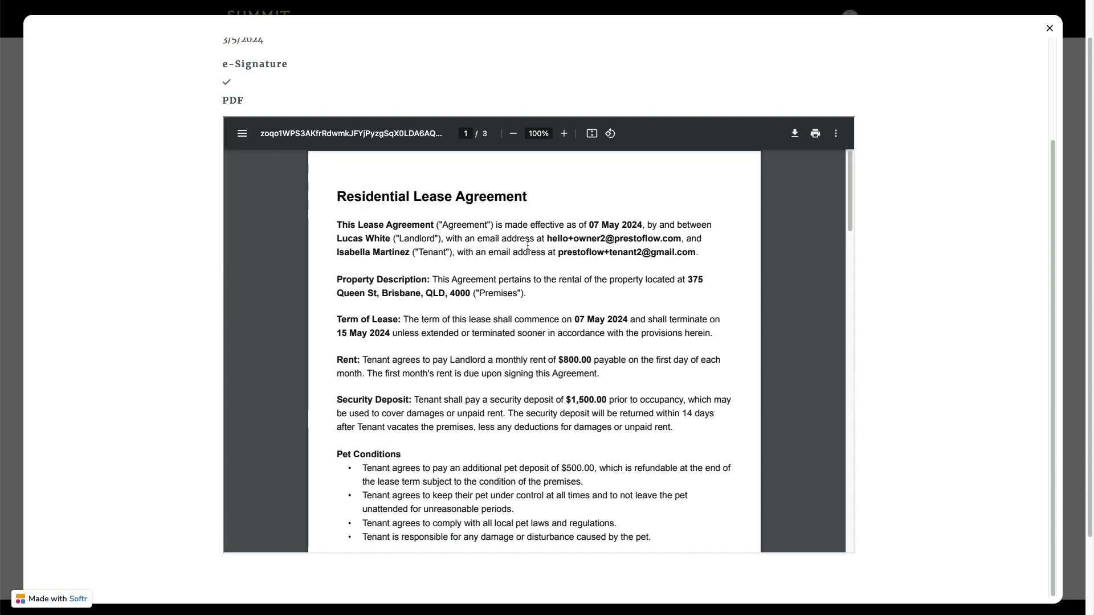
scroll(528, 246, down, 5)
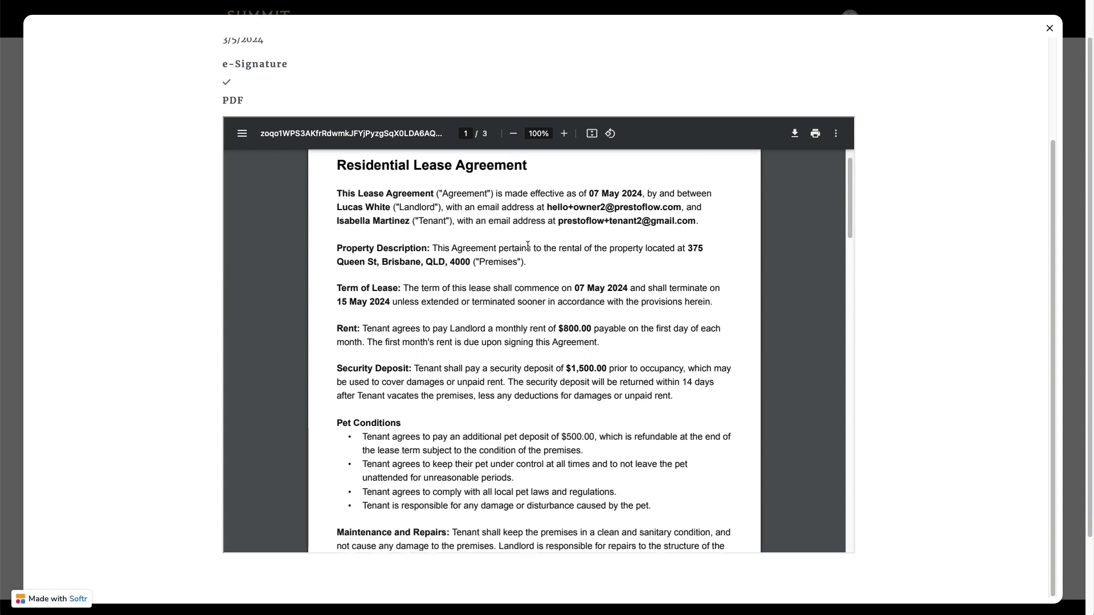
scroll(528, 245, down, 7)
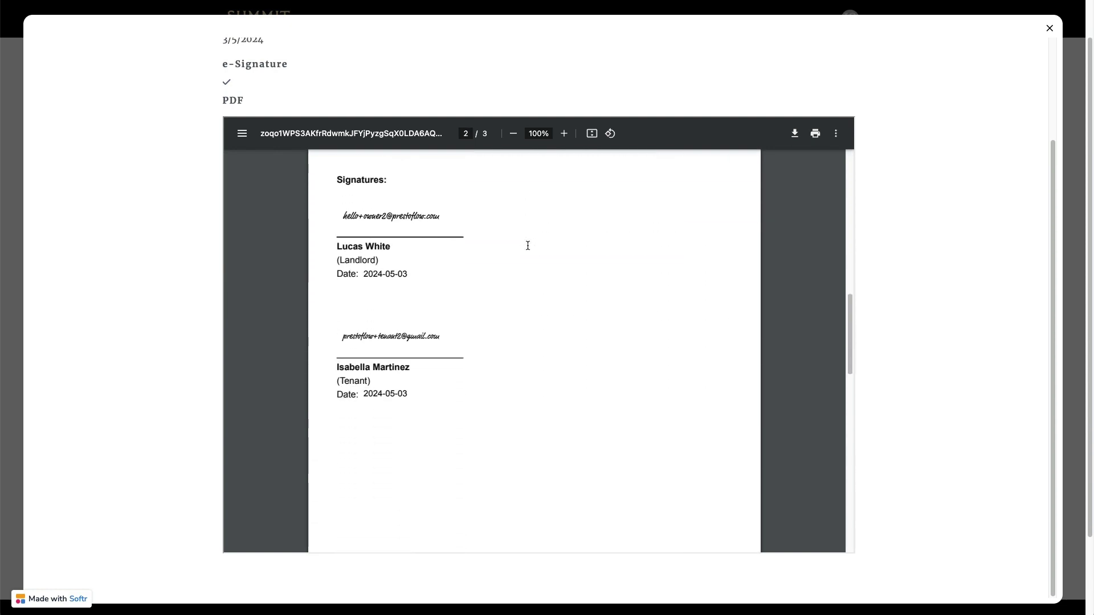
scroll(528, 245, up, 1)
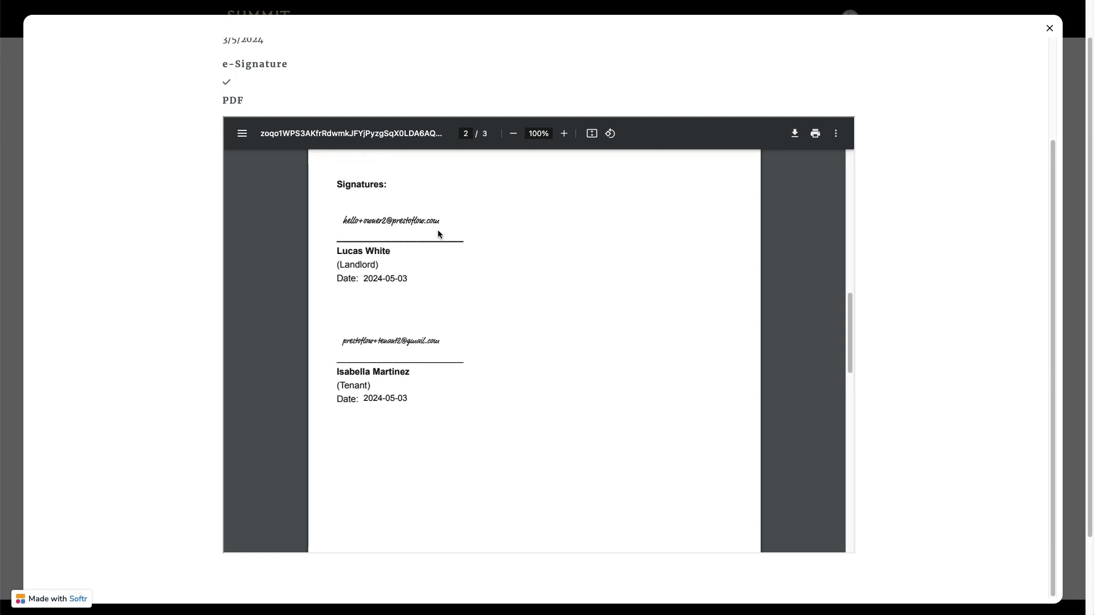
scroll(551, 271, down, 9)
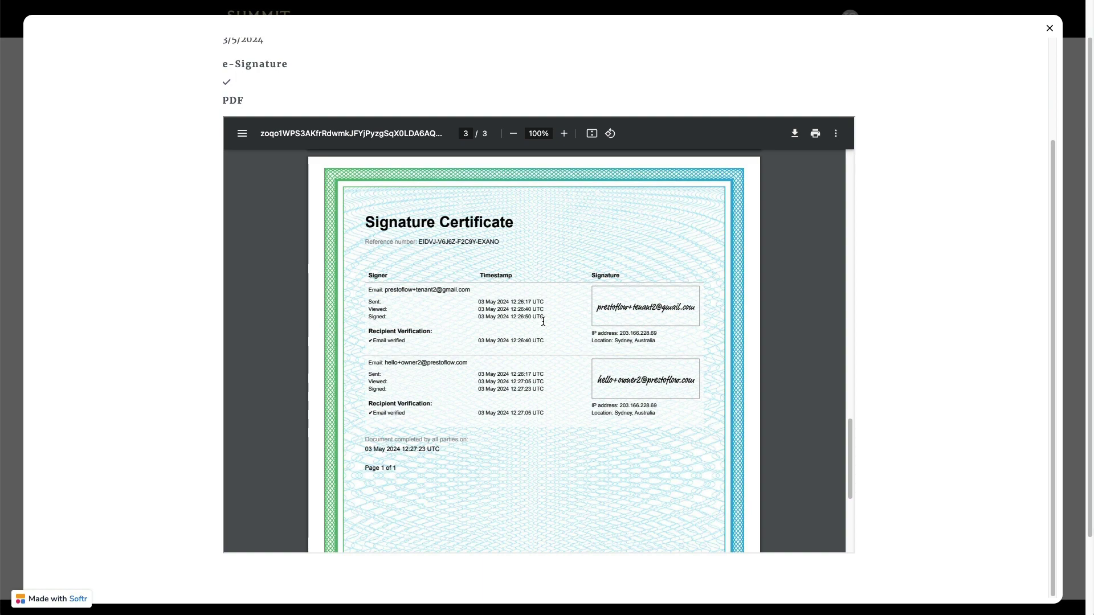
click(1051, 28)
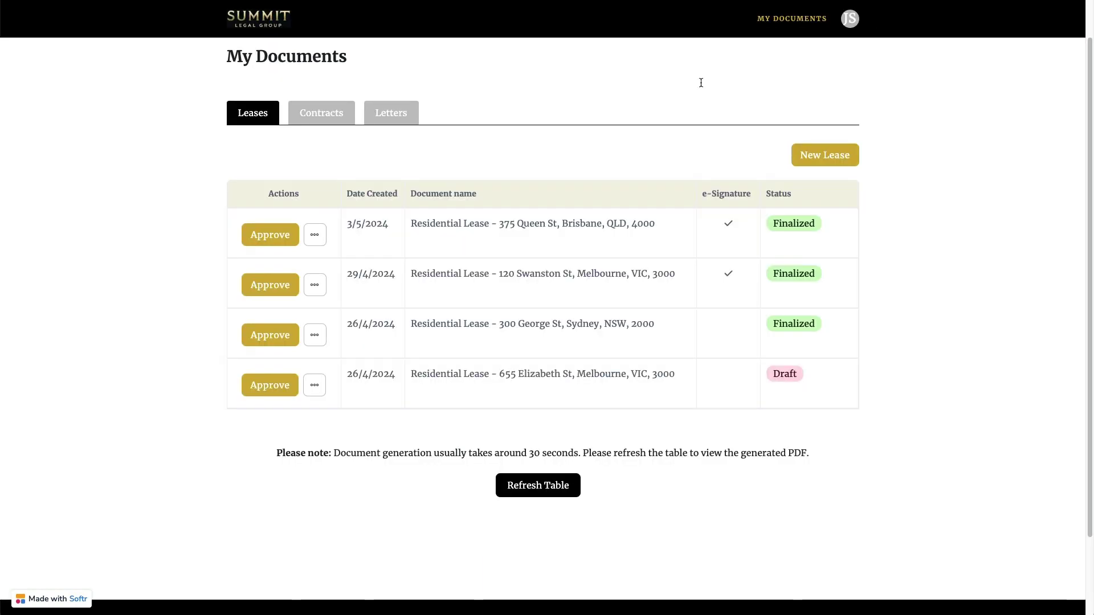
click(440, 372)
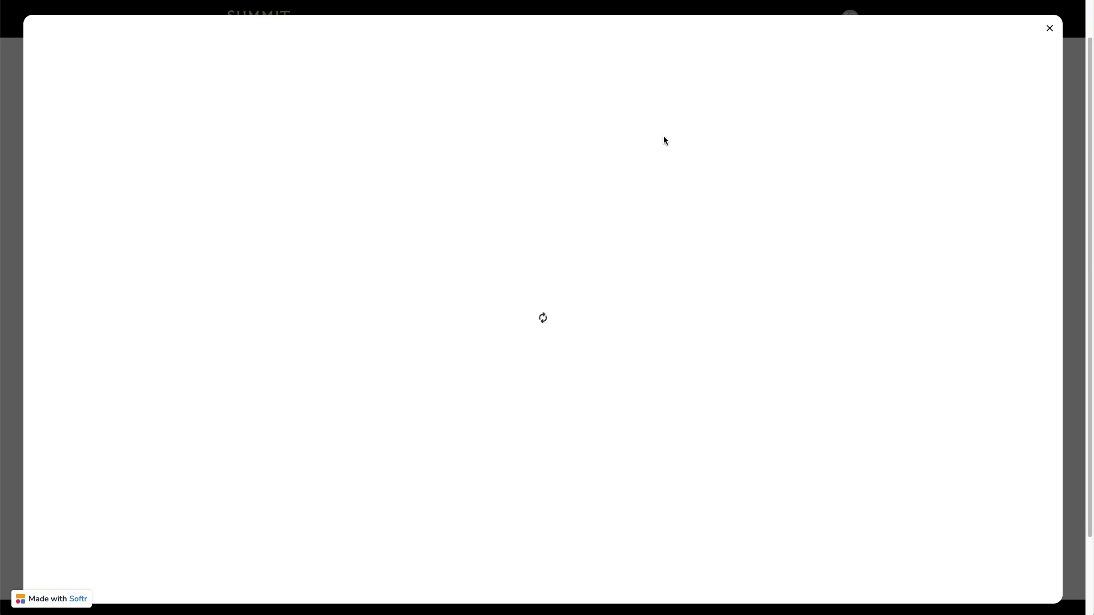
scroll(908, 131, down, 2)
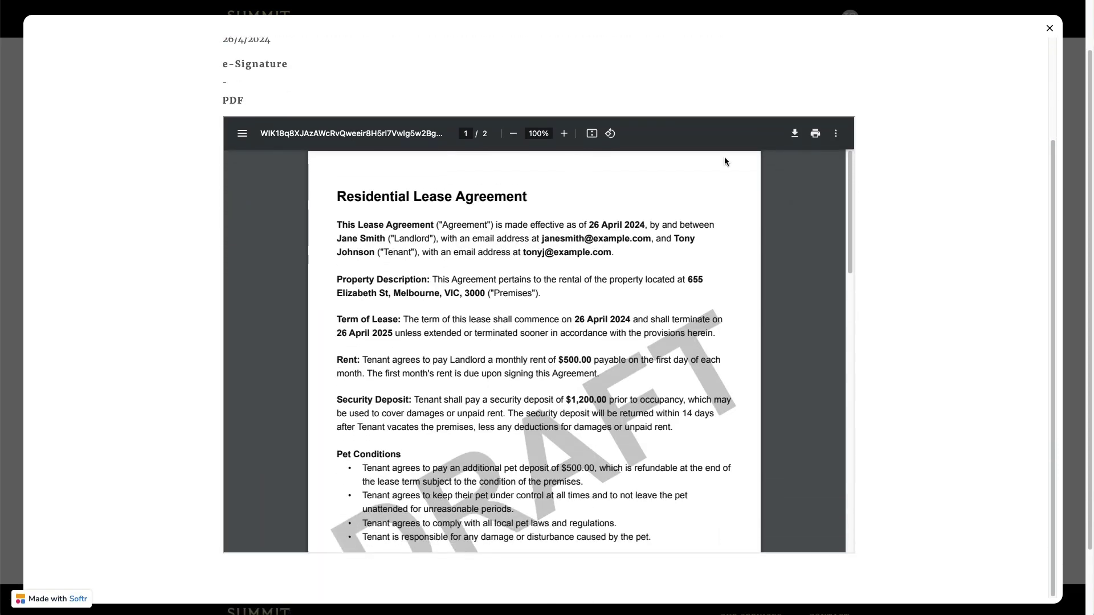
scroll(506, 249, down, 2)
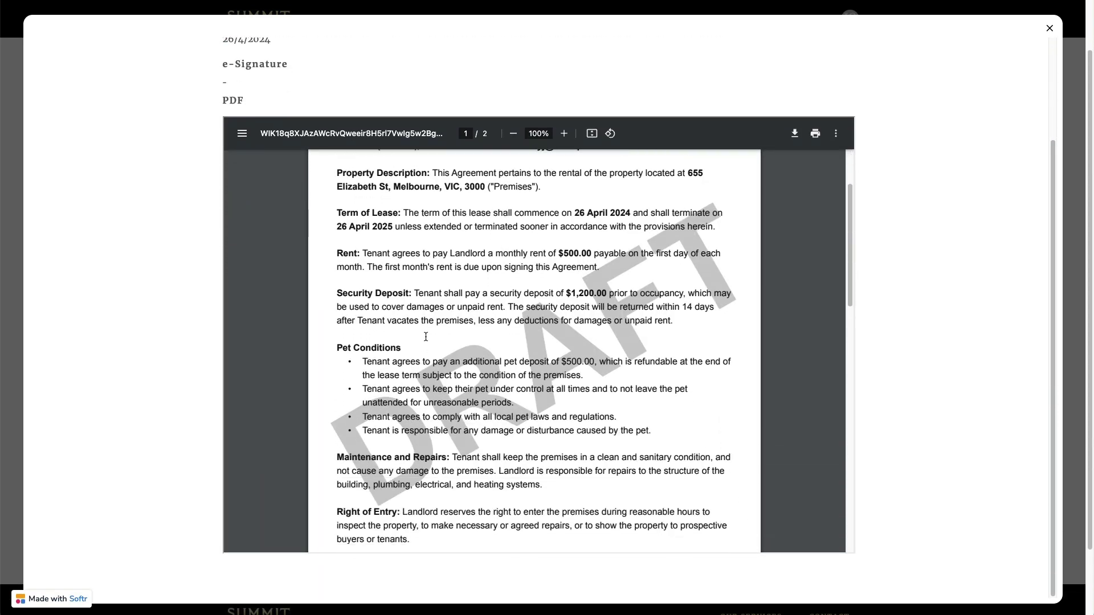
scroll(525, 299, down, 10)
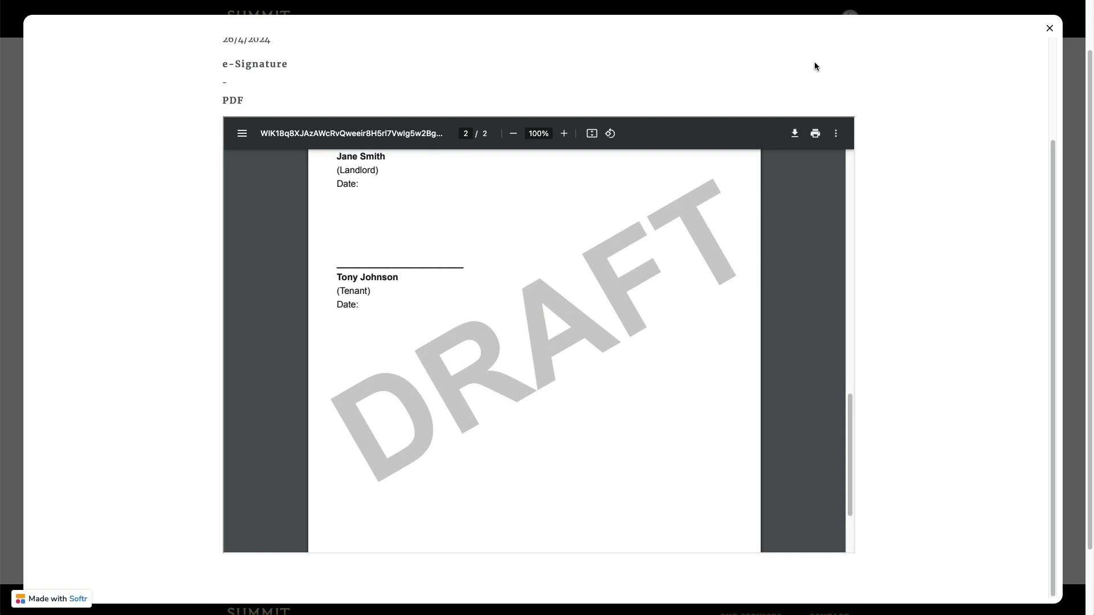
click(1048, 30)
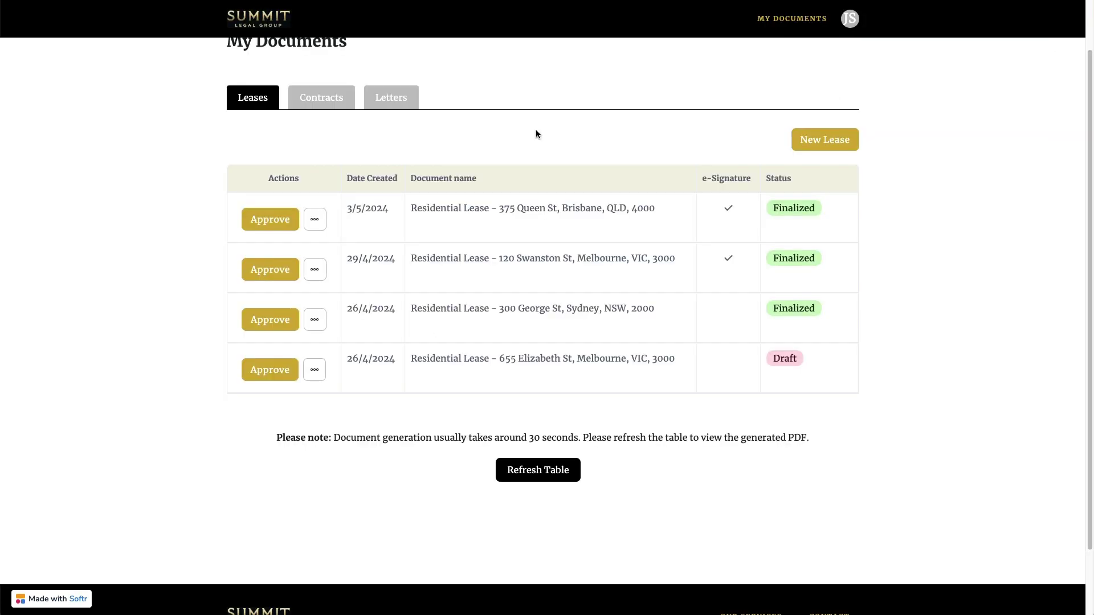
scroll(436, 158, up, 2)
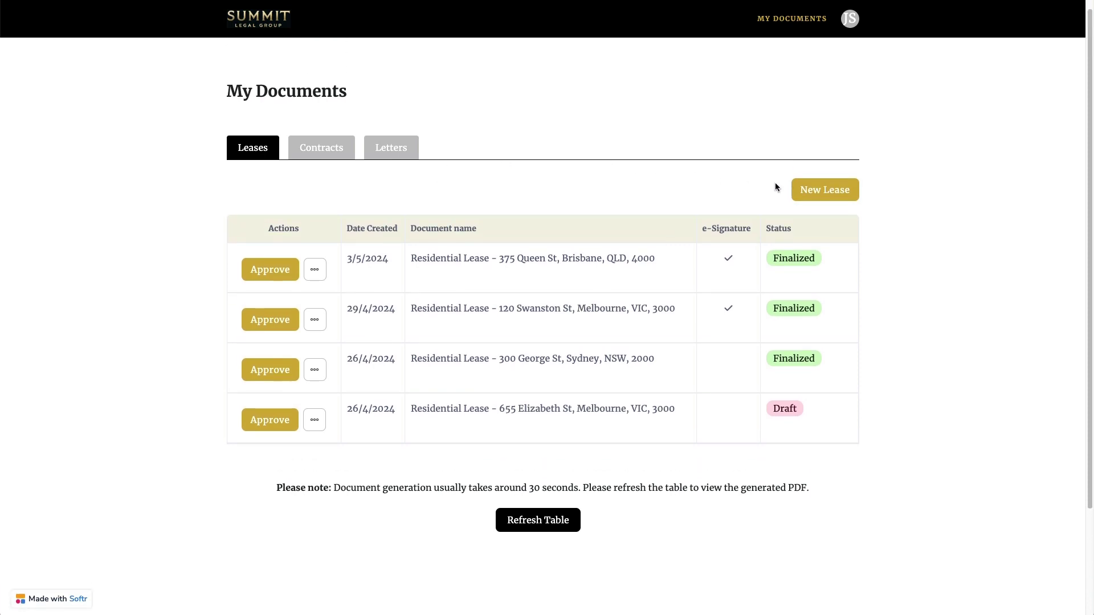
- Start a new lease and enter the owner's and tenant's names and e-mail addresses
click(831, 193)
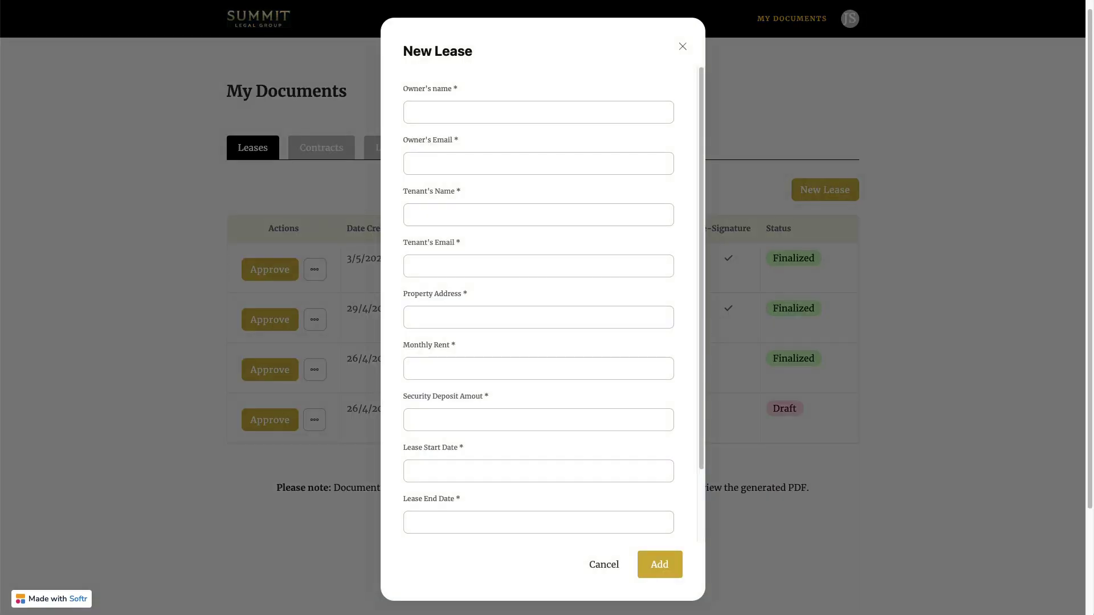
click(474, 111)
click(537, 164)
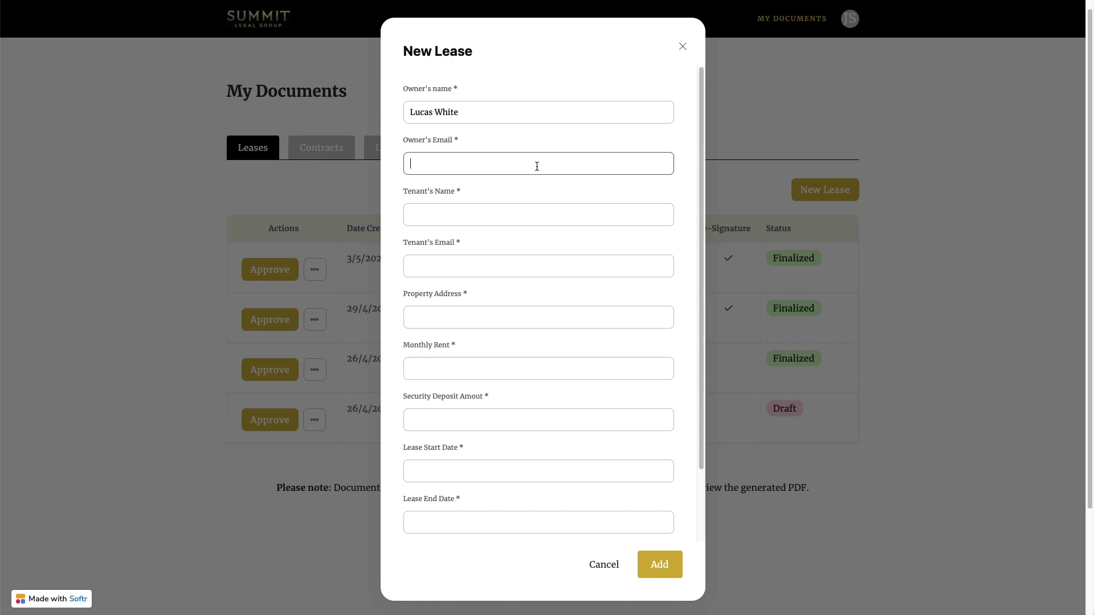
key(Tab)
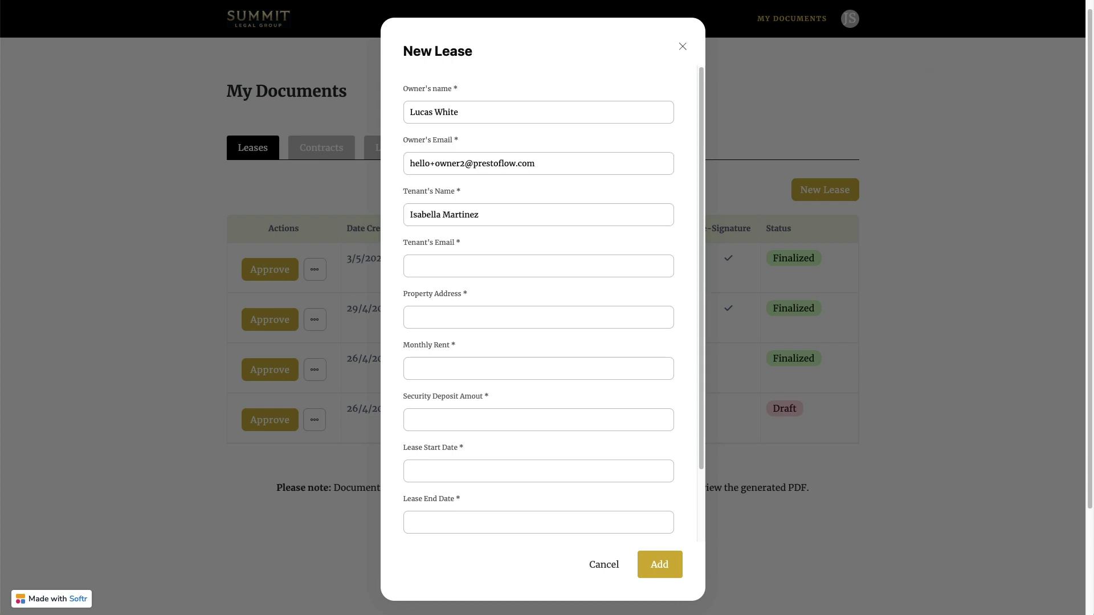
click(575, 270)
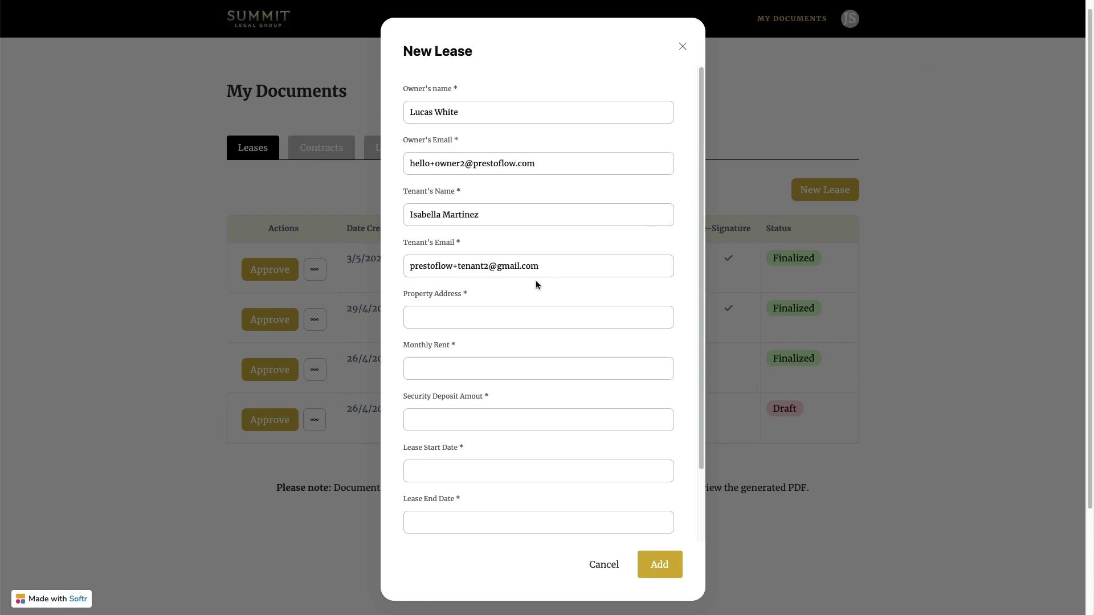
- Enter the property address, rent 800, deposit 1600, and lease dates May 6 2024 to May 6 2025
click(457, 323)
click(431, 372)
text(800)
key(Tab)
text(1600)
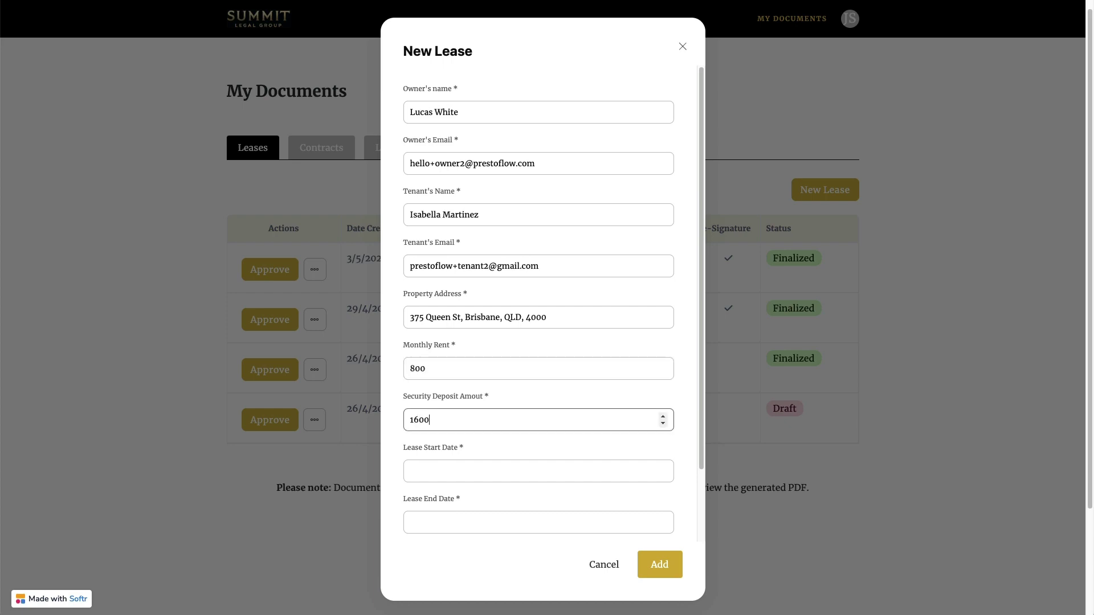
key(Tab)
click(452, 490)
click(473, 440)
click(593, 450)
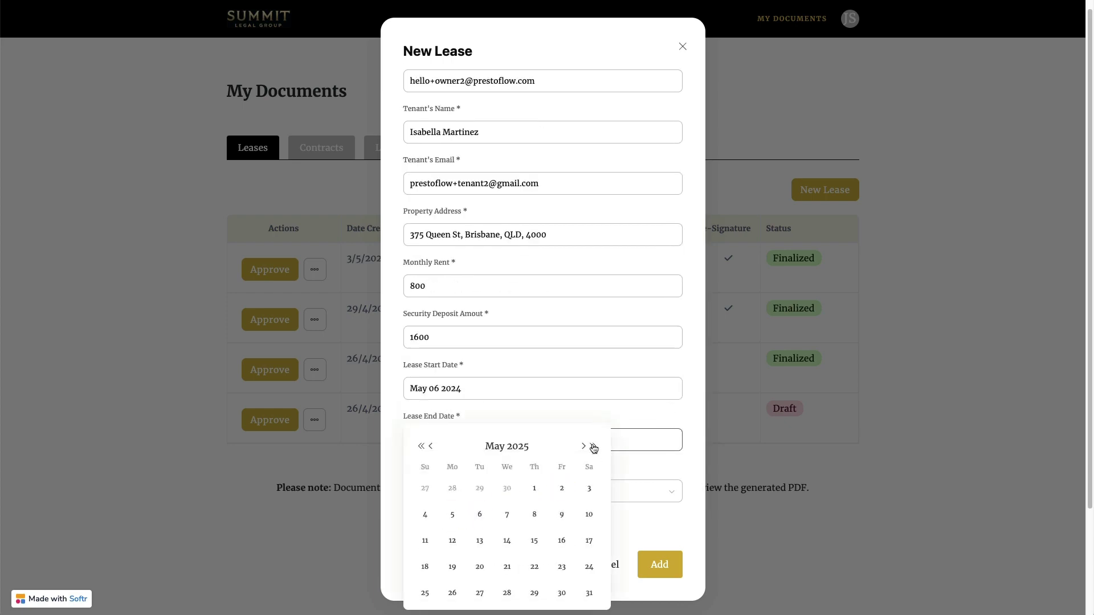
click(480, 517)
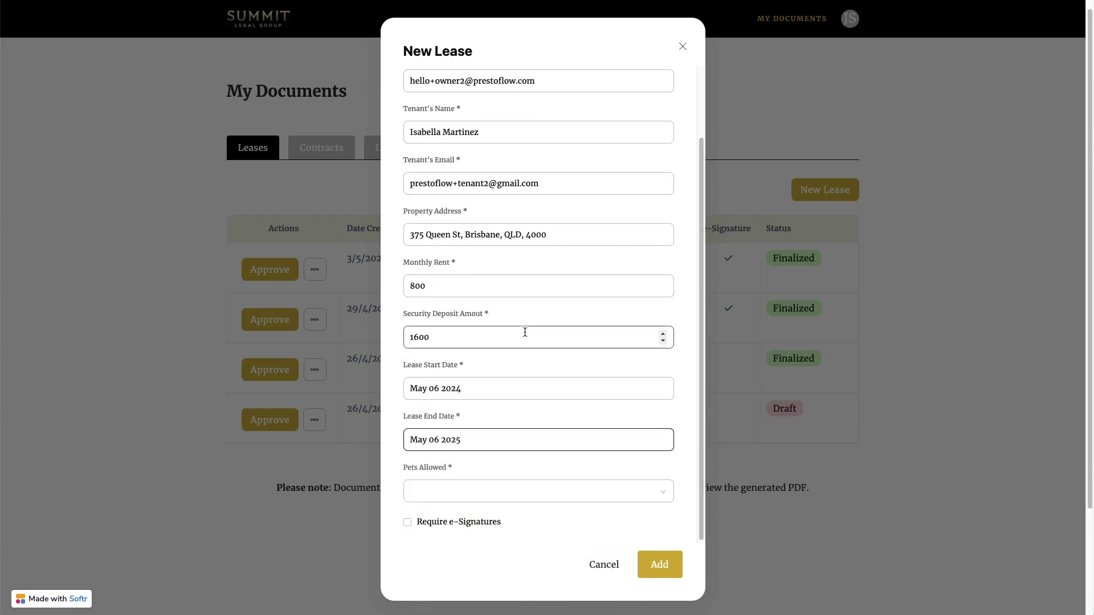
- Set Pets Allowed to Yes, require e-signatures, and add the lease
click(539, 496)
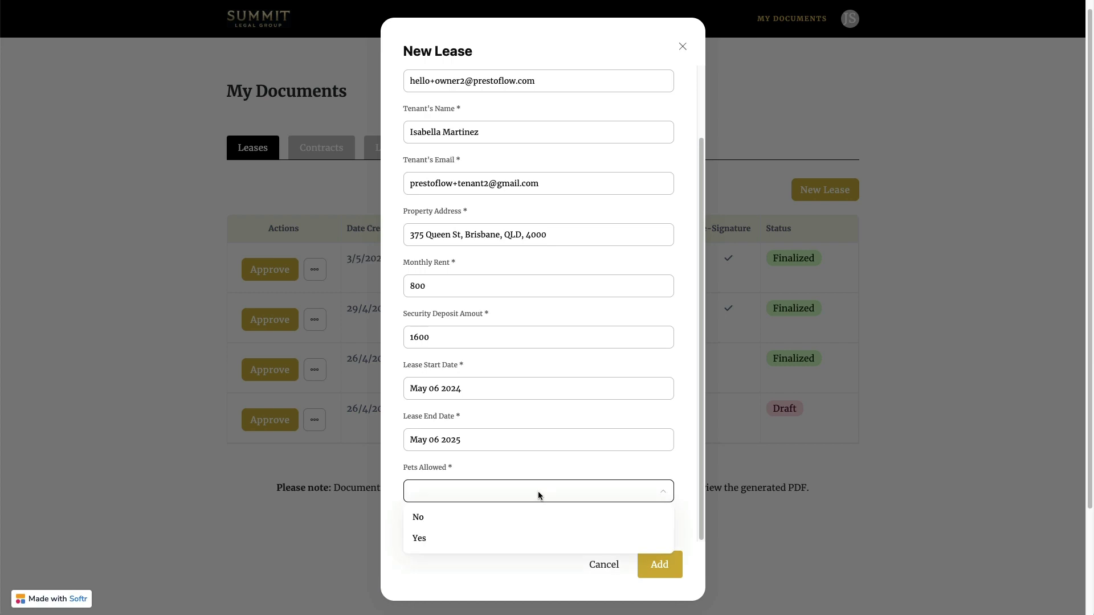
click(464, 538)
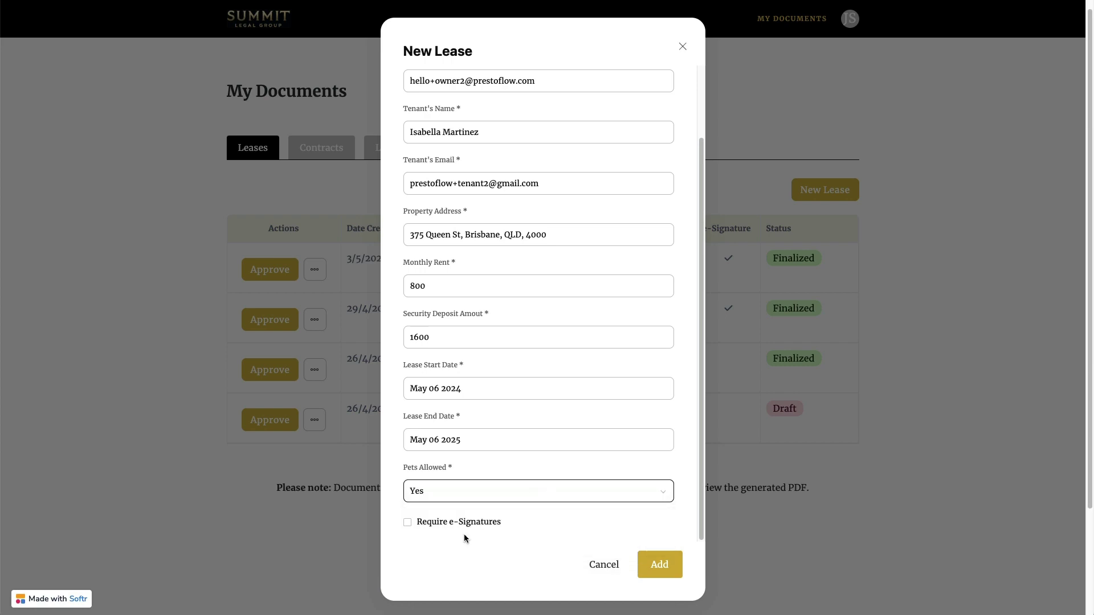
click(407, 523)
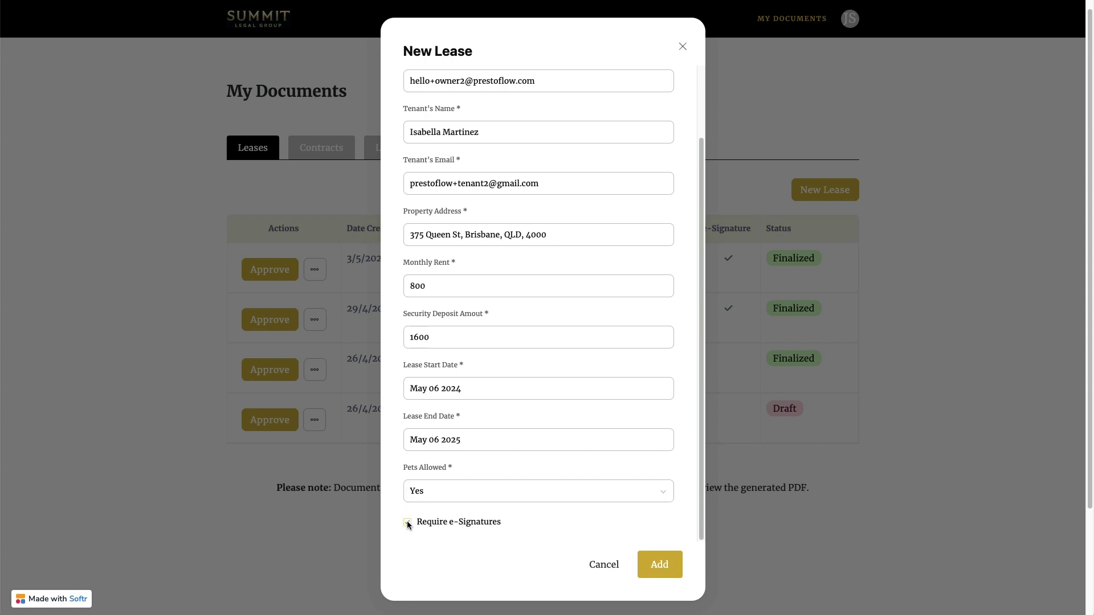
click(661, 565)
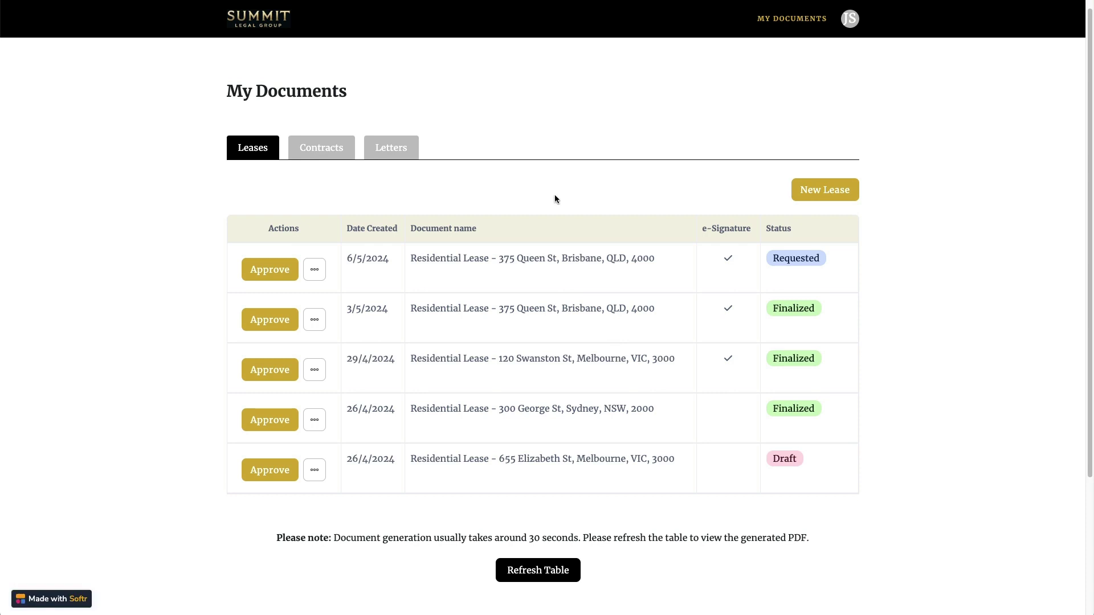
- Refresh the leases table and review the new lease's generated draft PDF
click(542, 572)
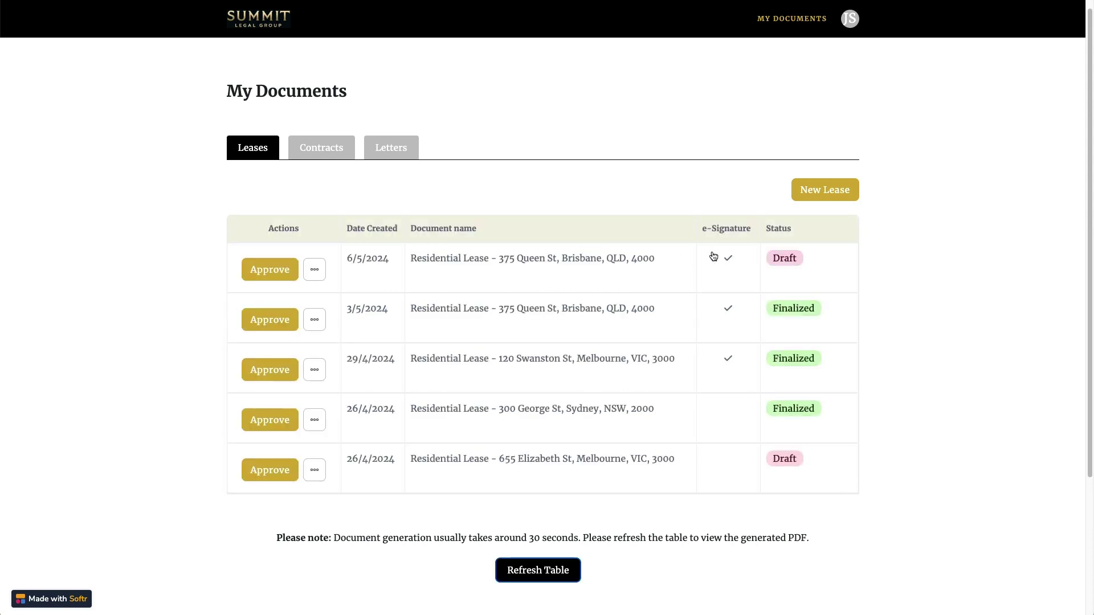
click(495, 263)
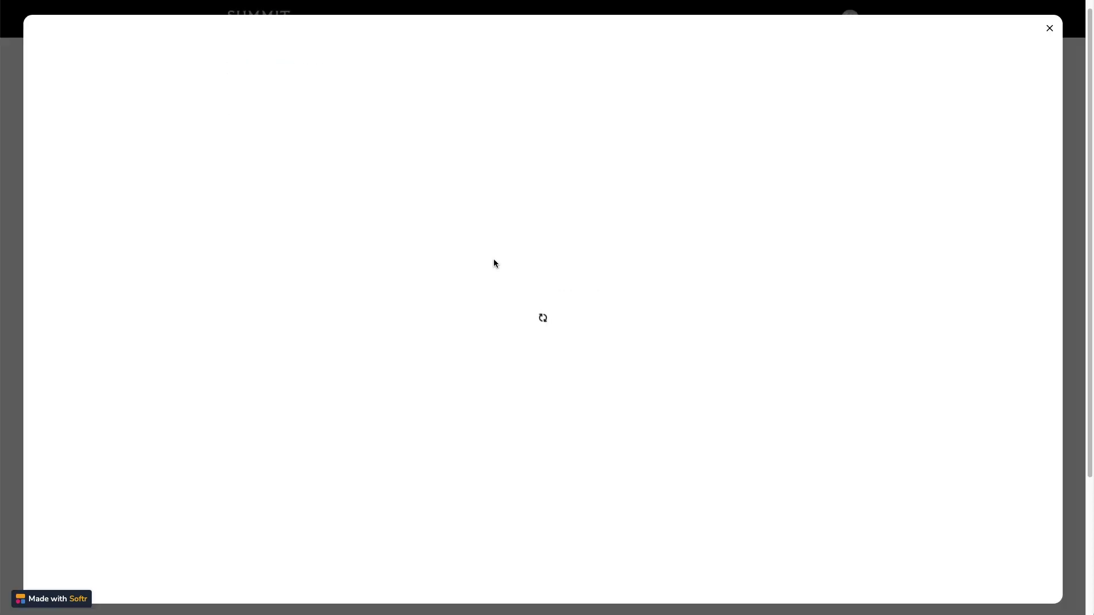
scroll(915, 186, down, 2)
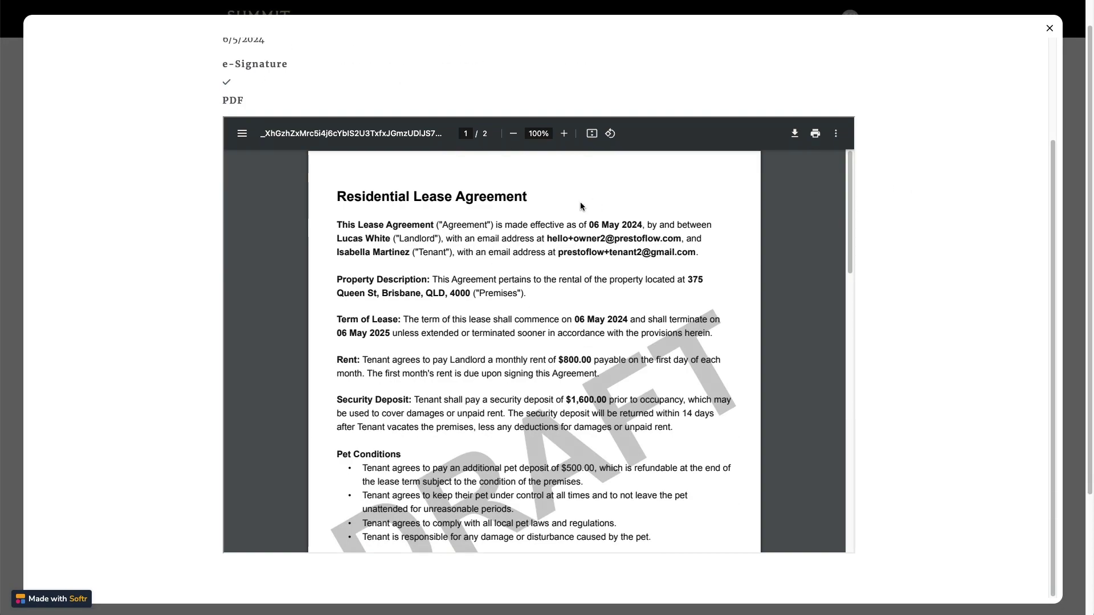
scroll(596, 199, down, 2)
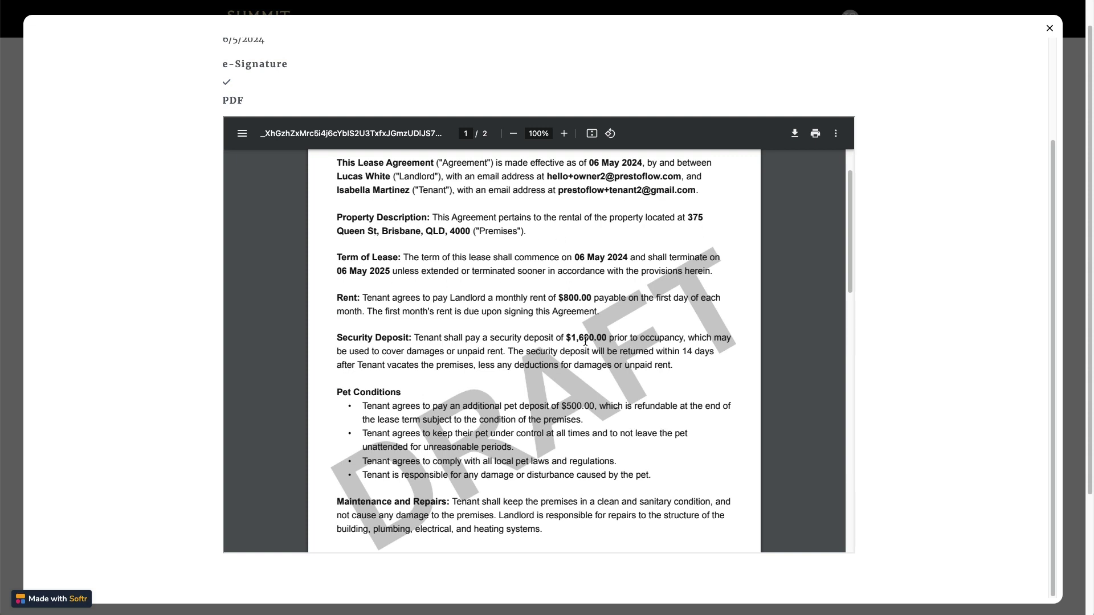
scroll(479, 269, down, 3)
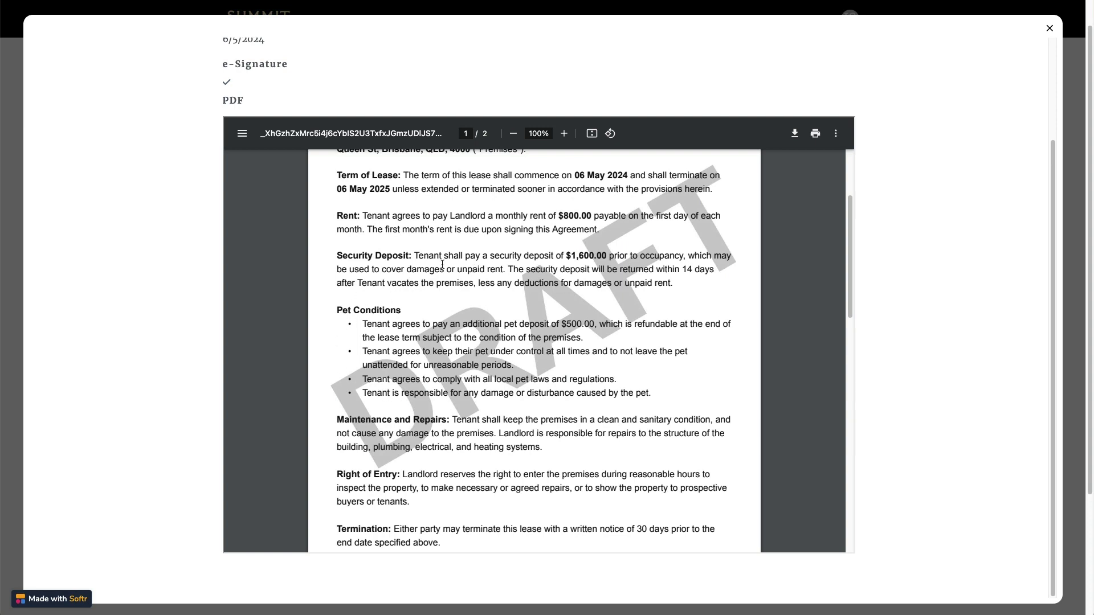
scroll(442, 265, down, 10)
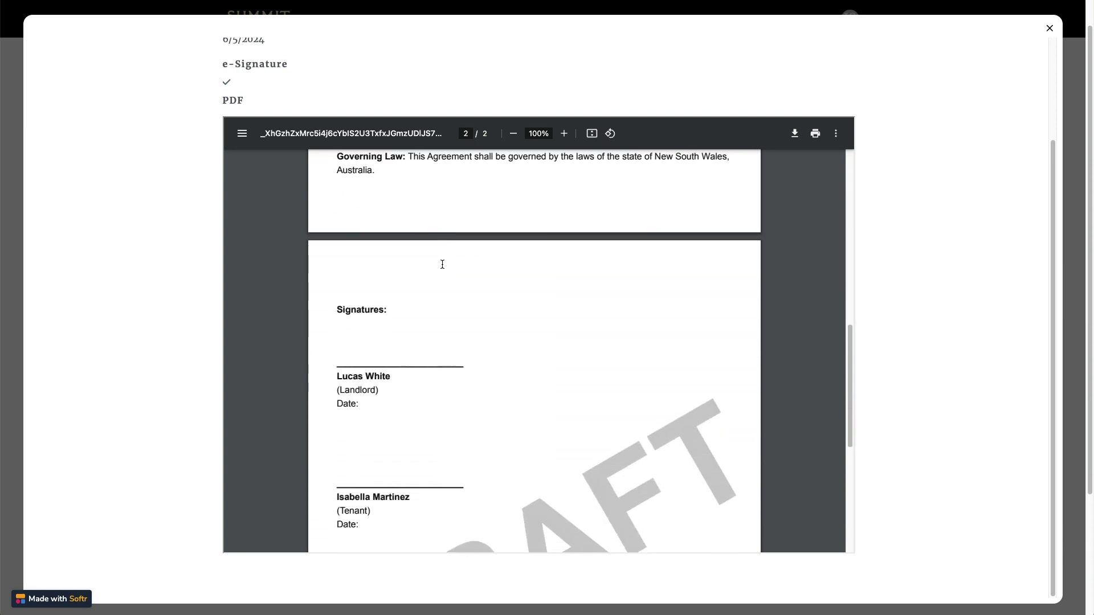
scroll(443, 265, down, 5)
scroll(443, 264, up, 9)
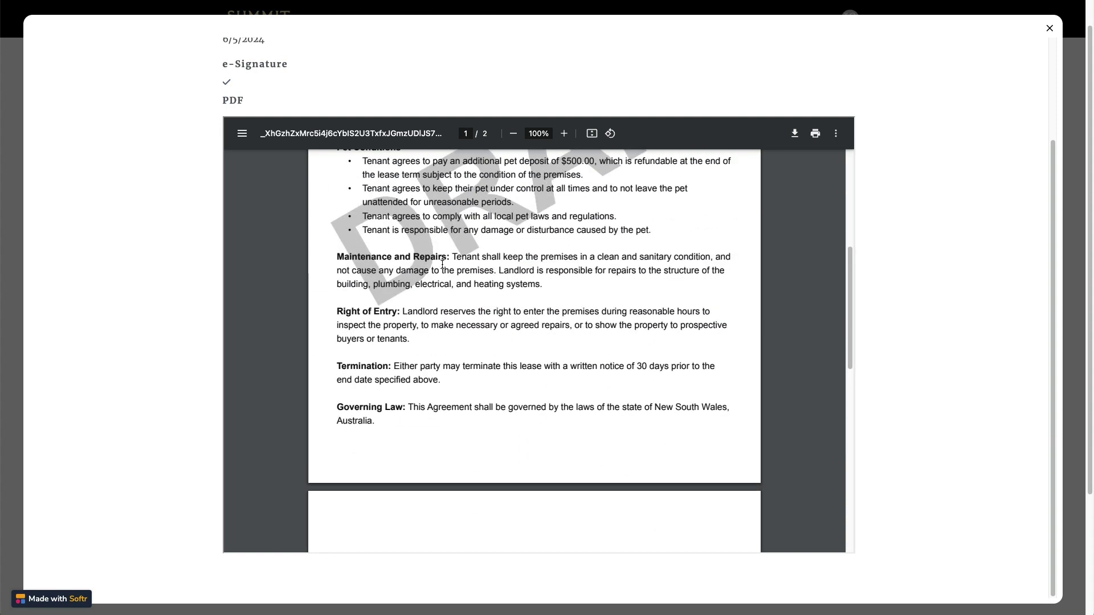
scroll(442, 264, up, 3)
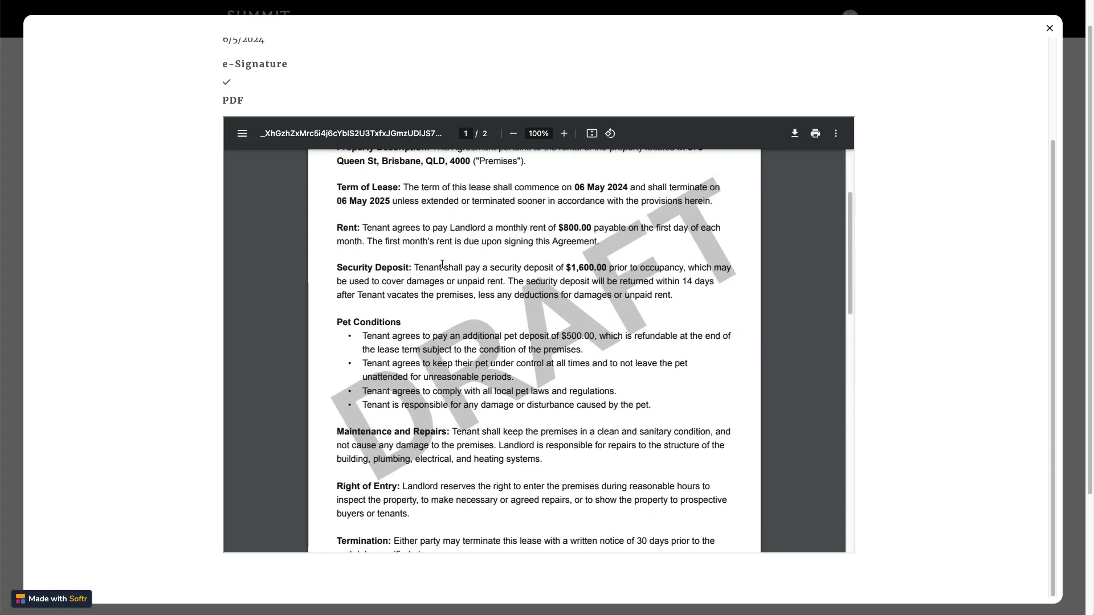
click(1050, 29)
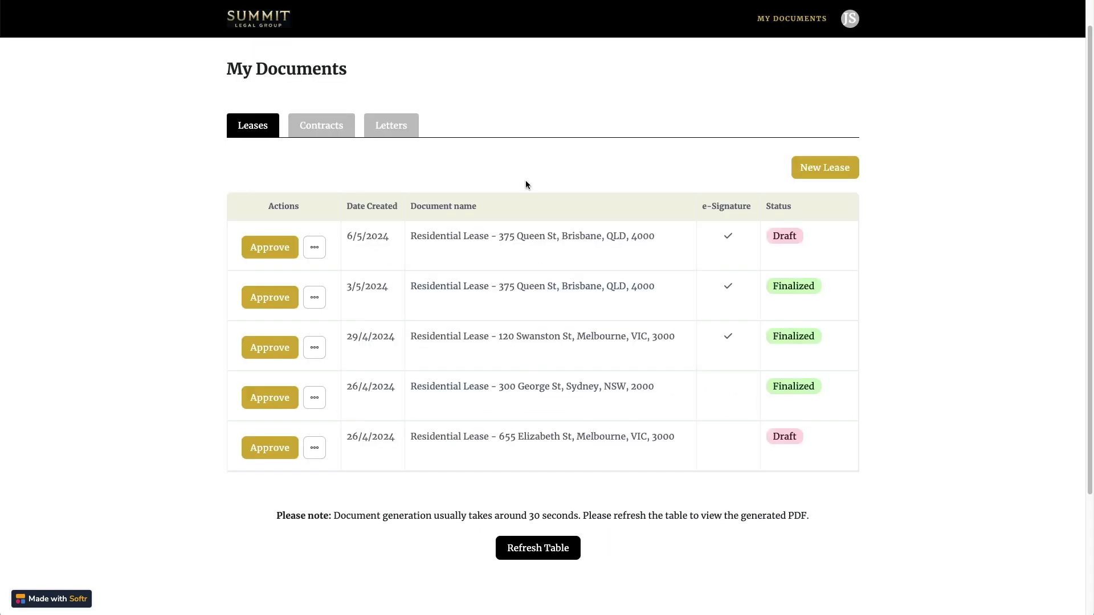
- Open the Update Lease form for the new lease via its actions menu
click(315, 247)
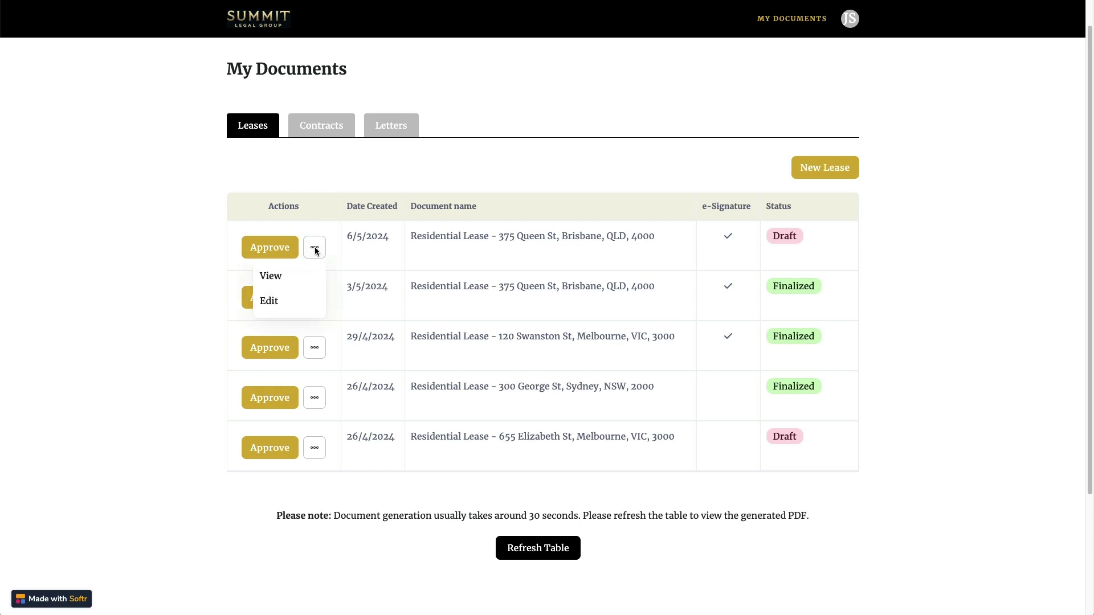
click(274, 302)
scroll(553, 231, down, 2)
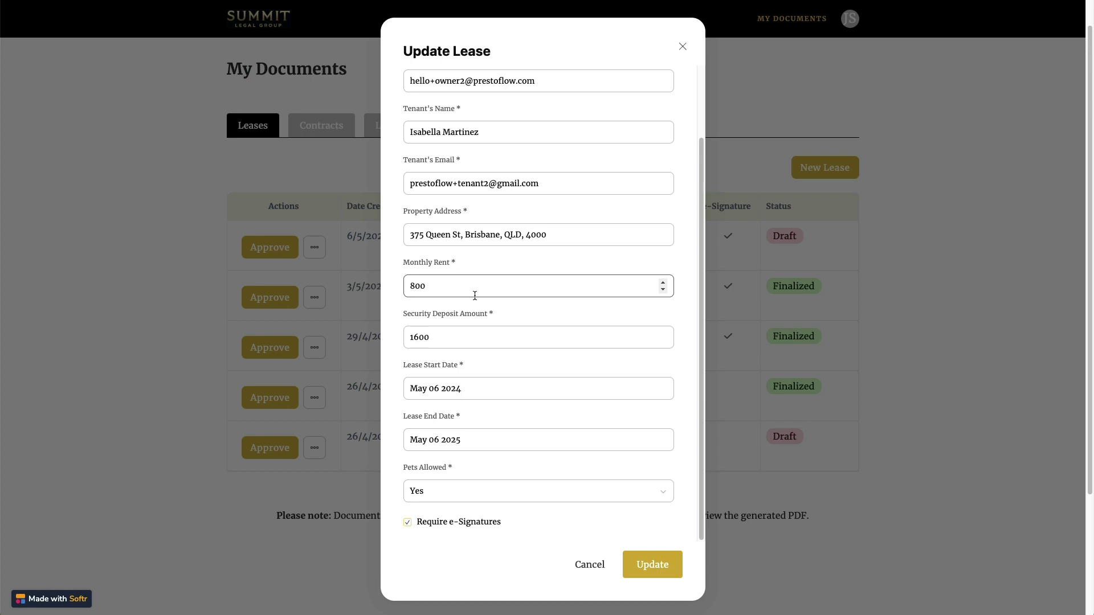
- Change monthly rent to 1000, security deposit to 2000 and Pets Allowed to No, then update
click(416, 287)
key(BackSpace)
text(10)
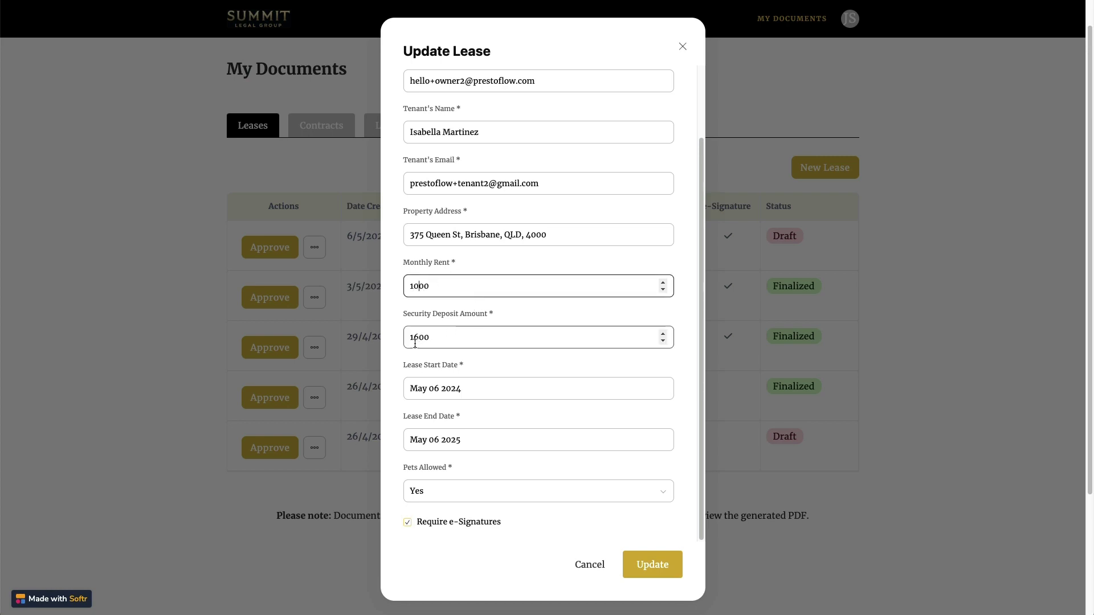
click(417, 341)
key(BackSpace)
key(BackSpace)
text(2)
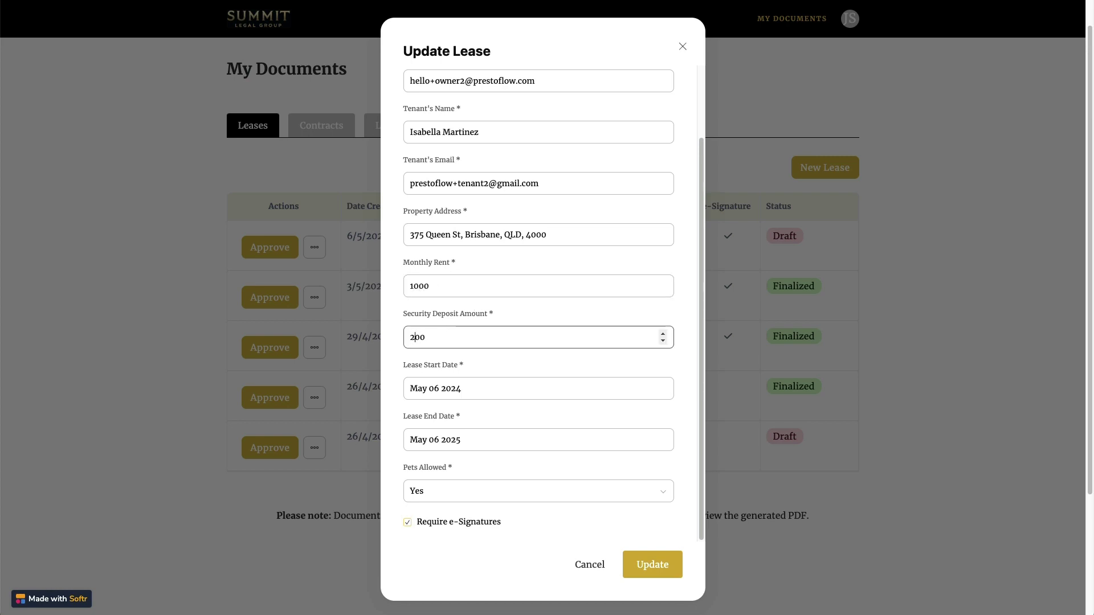
text(0)
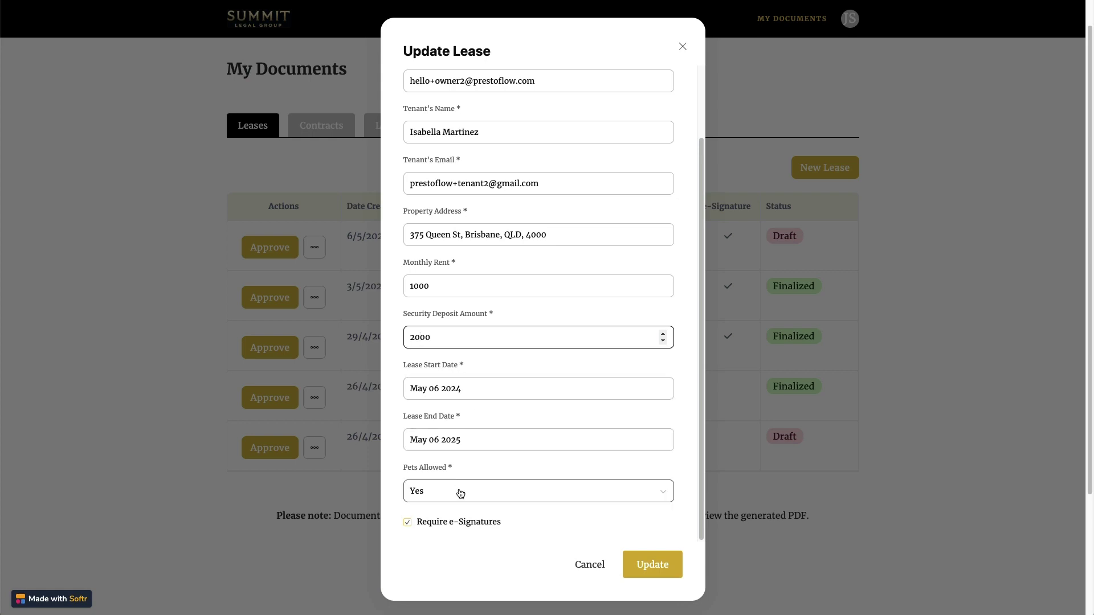
click(459, 491)
click(439, 519)
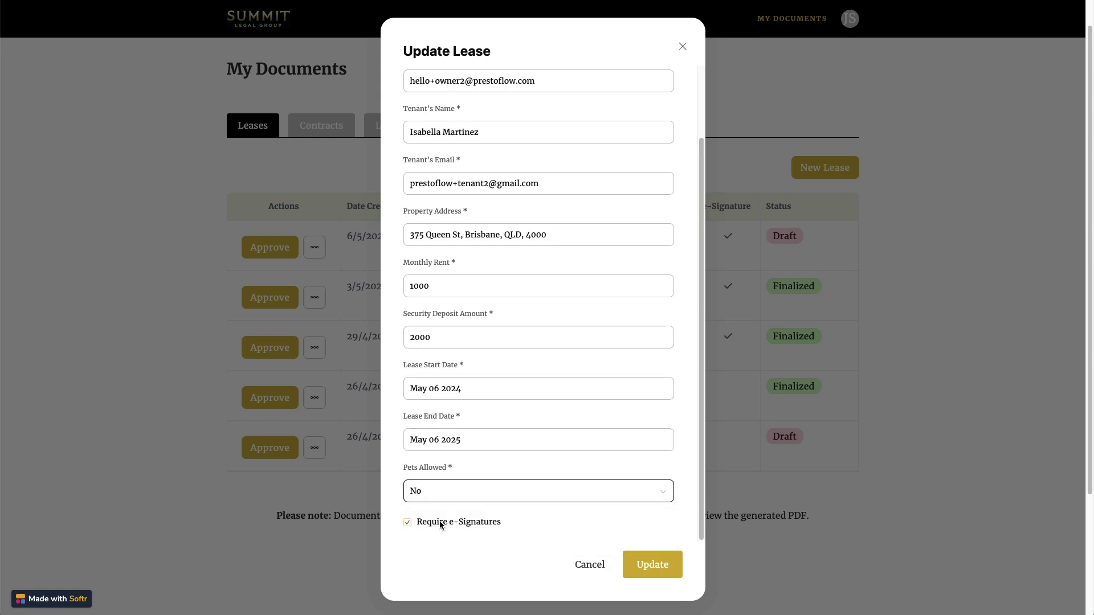
click(662, 567)
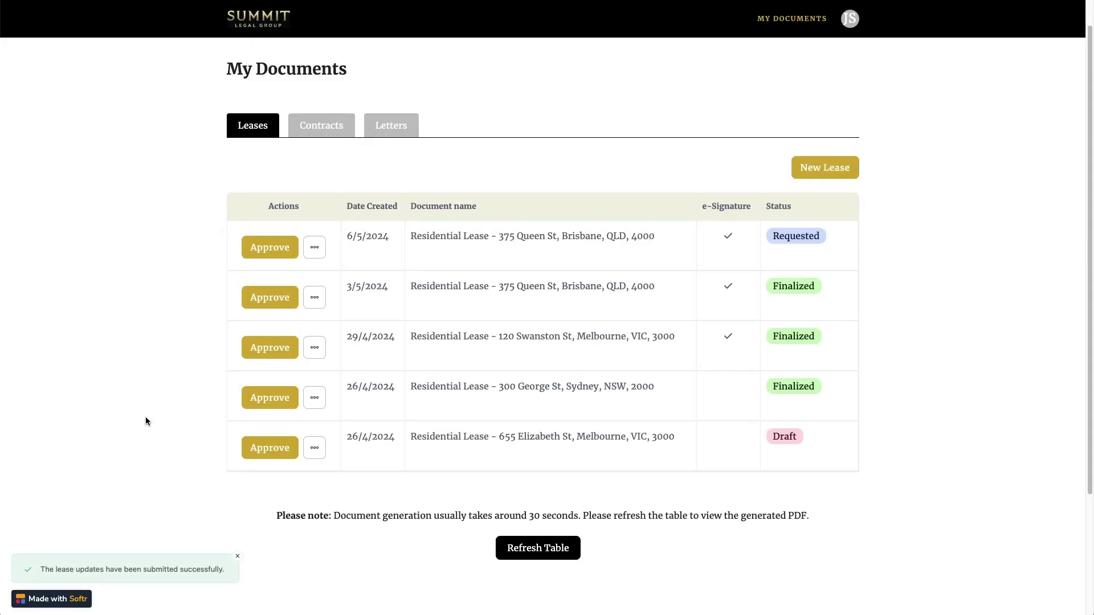
- Refresh the table and check the regenerated PDF shows $1,000.00 rent and $2,000.00 deposit
scroll(146, 306, down, 1)
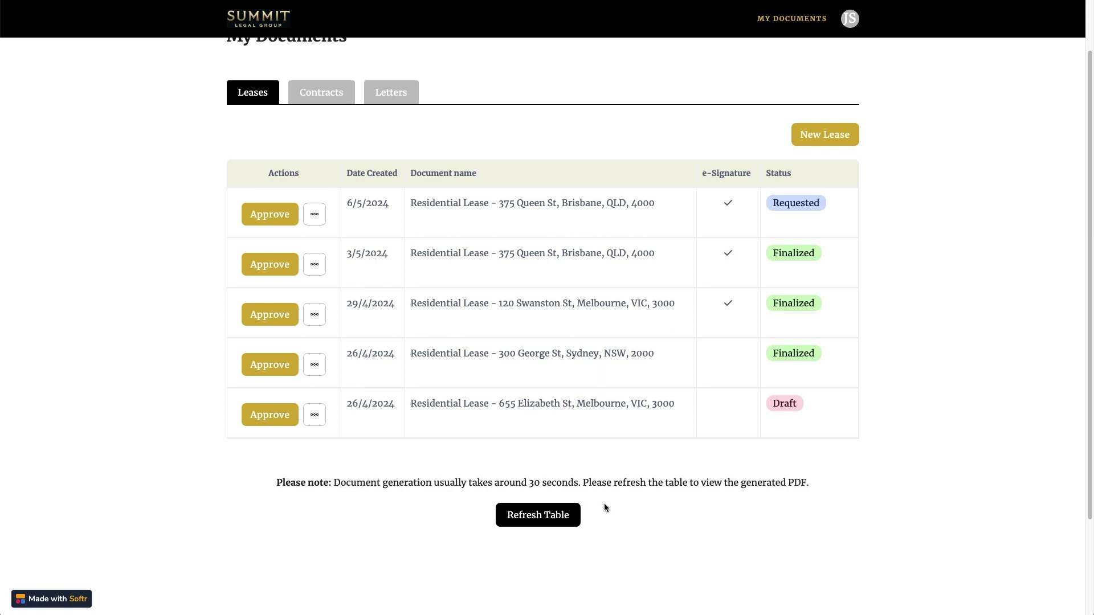
click(535, 518)
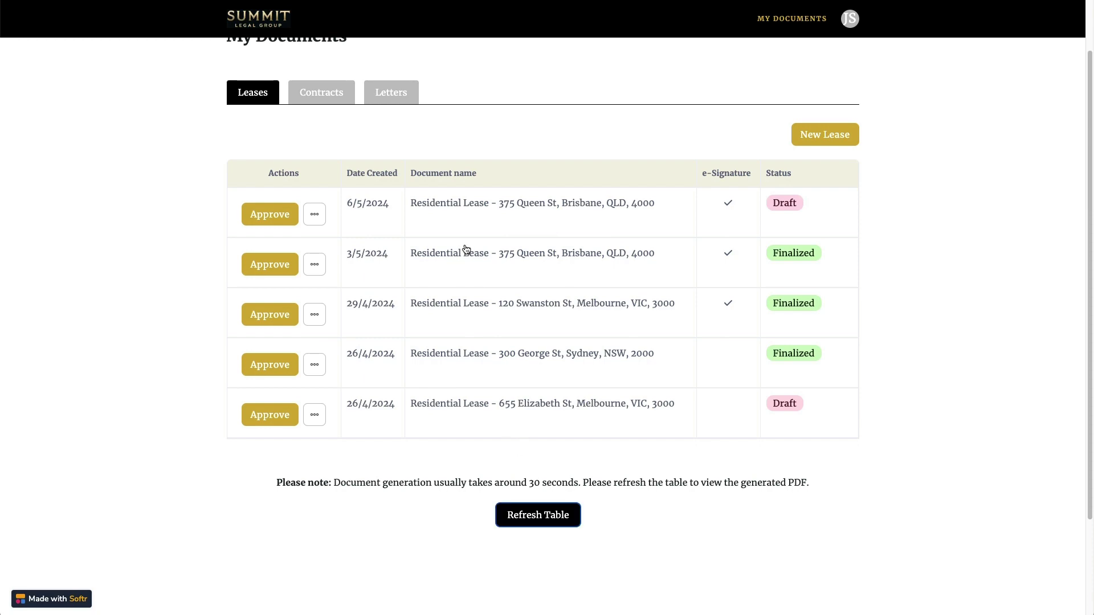
click(521, 214)
scroll(185, 136, down, 2)
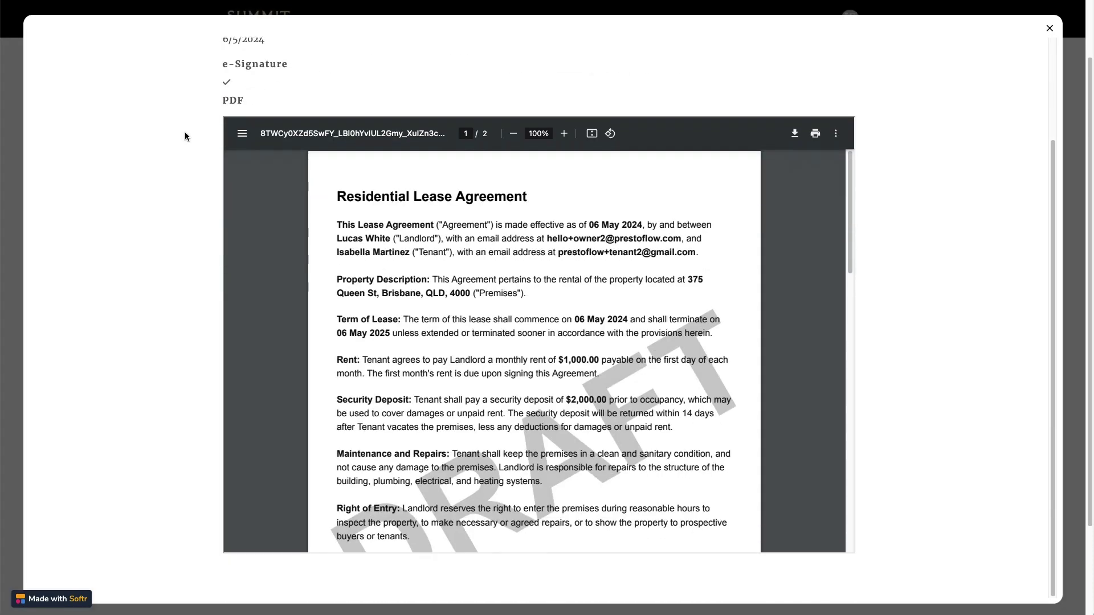
scroll(349, 185, down, 2)
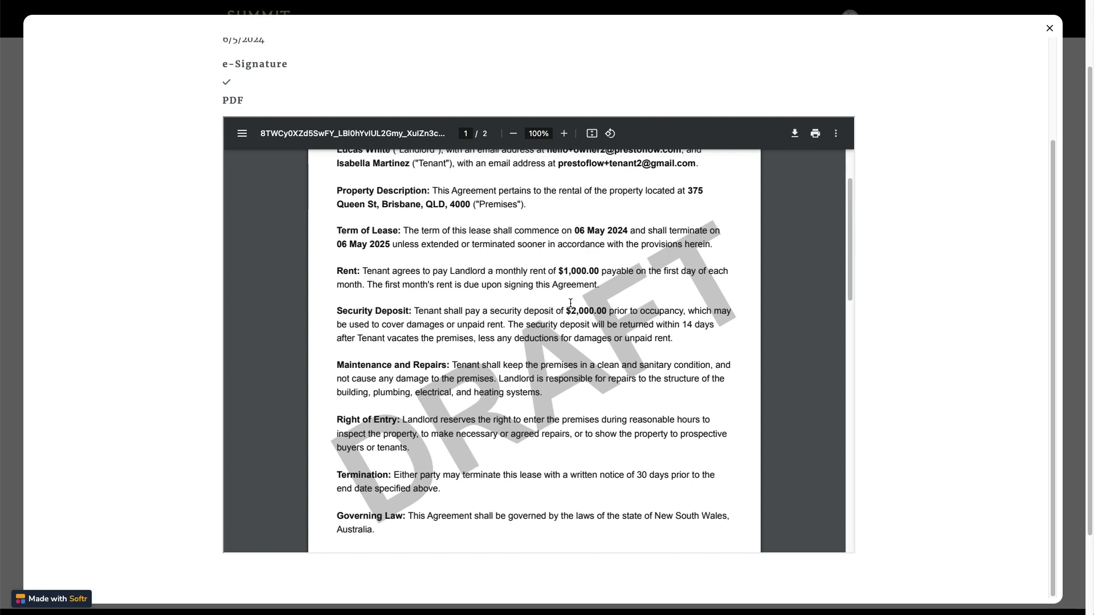
scroll(581, 314, down, 3)
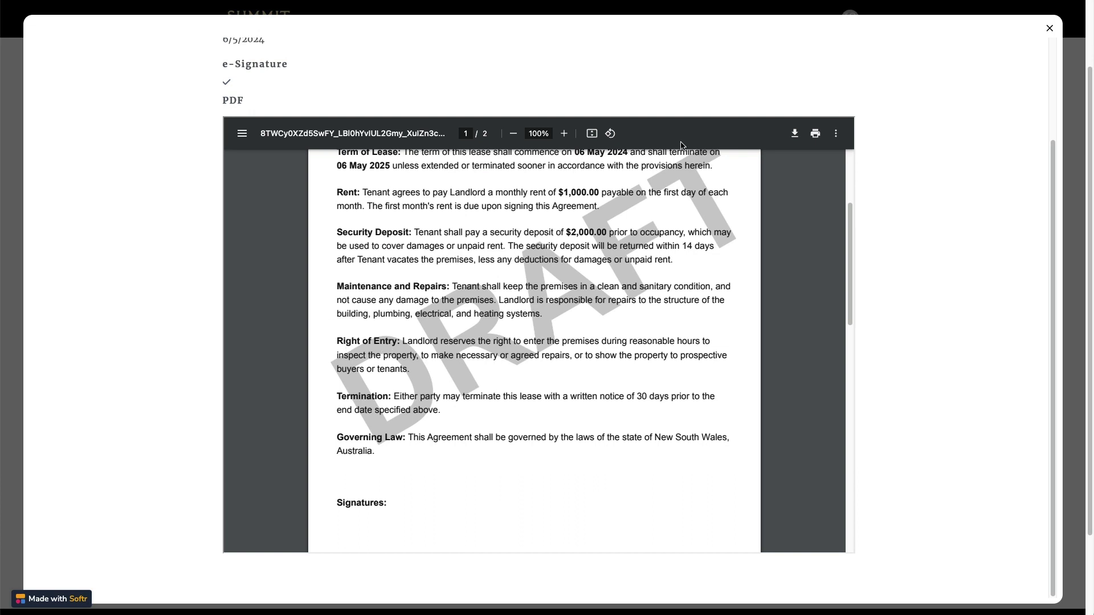
click(1050, 29)
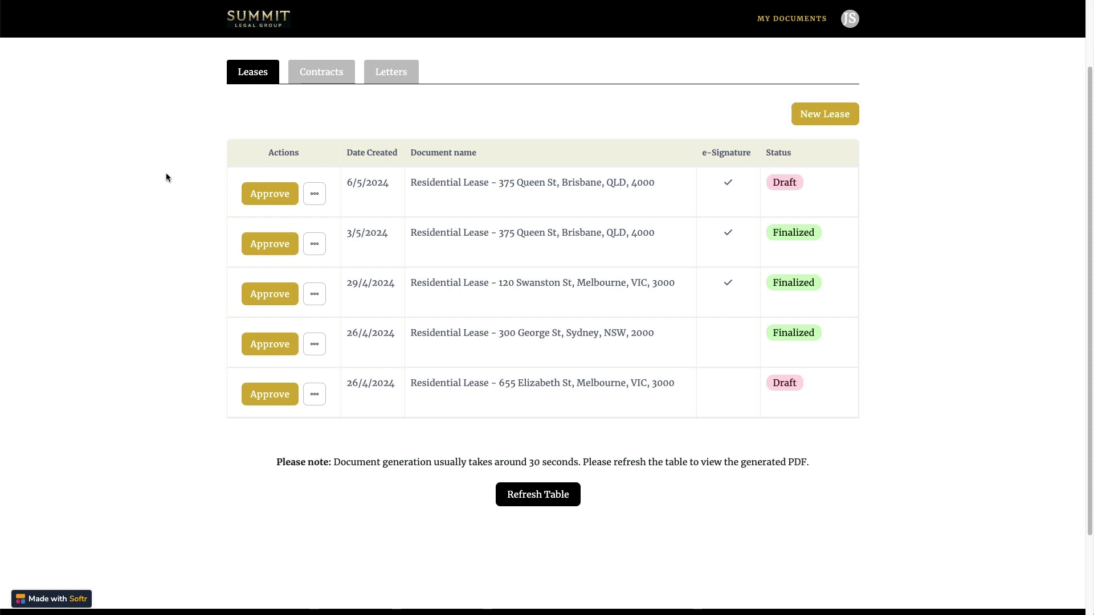
- Refresh the leases table to confirm the first lease is now Approved
scroll(166, 173, up, 2)
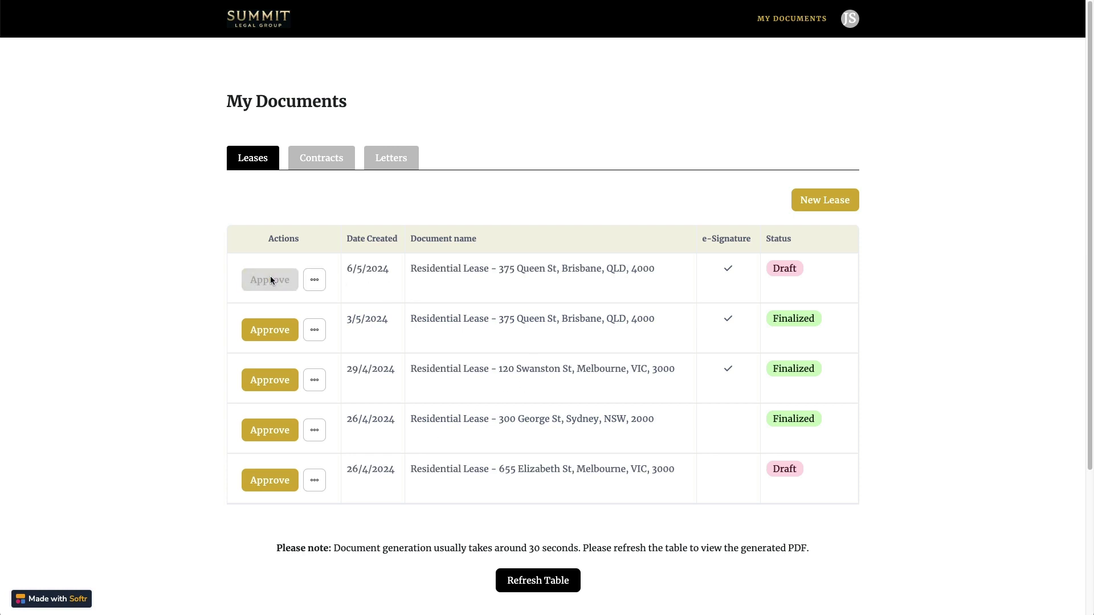
click(542, 581)
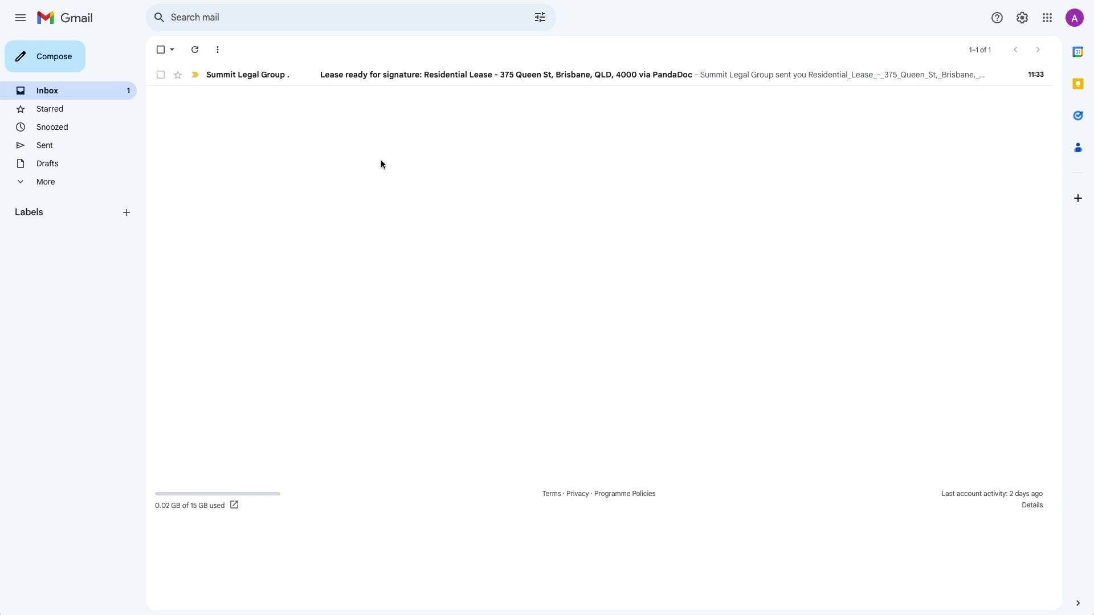
- As tenant, sign the lease in PandaDoc from the email, dated 2024-05-06, and finish
click(427, 76)
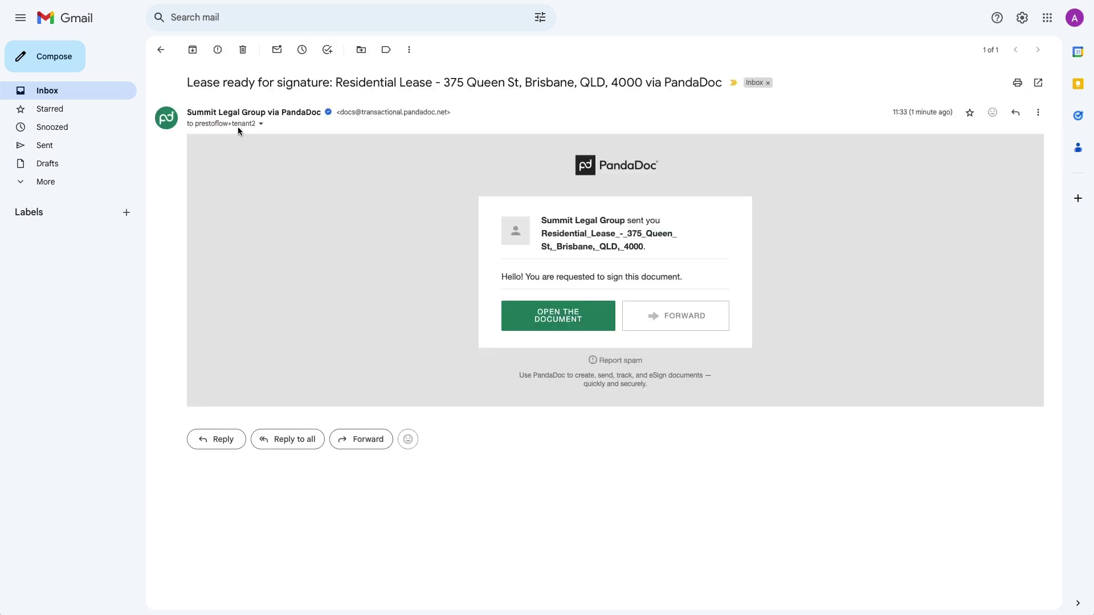
click(543, 317)
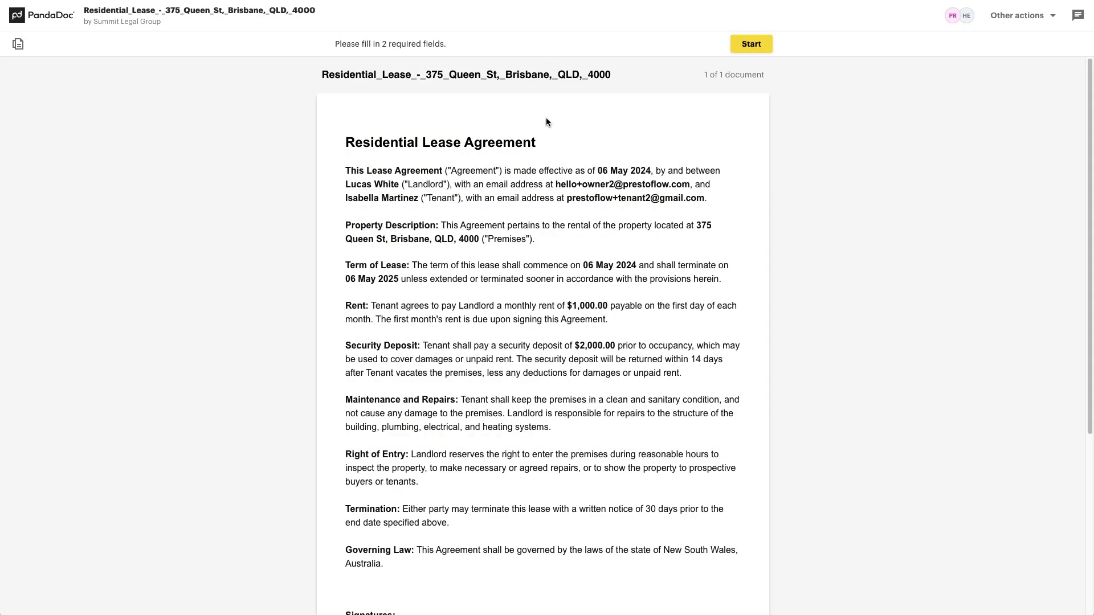
click(753, 44)
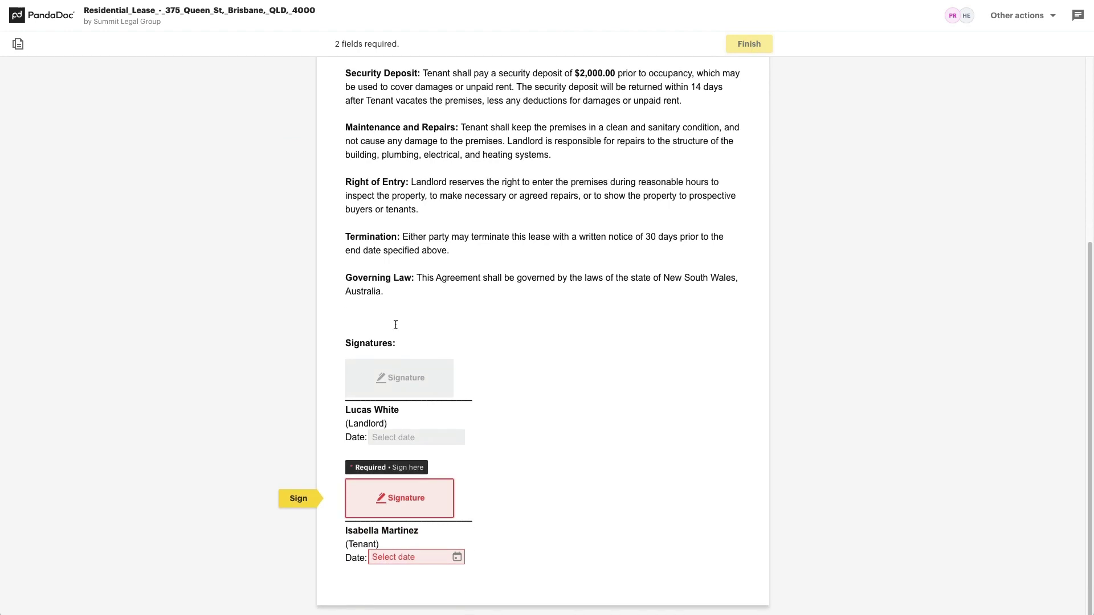
click(397, 499)
click(669, 442)
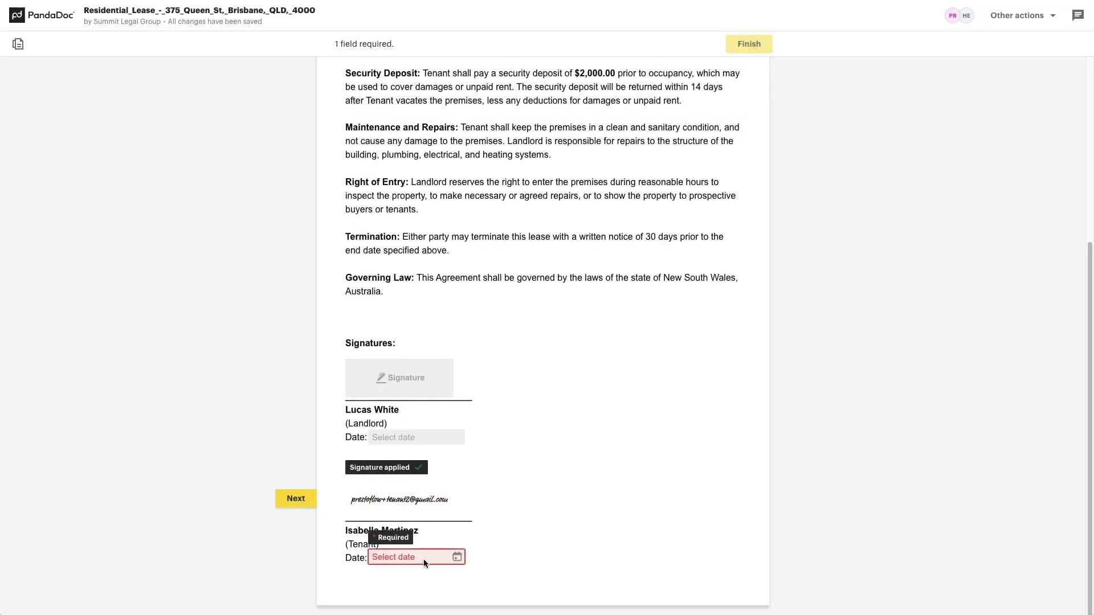
click(423, 559)
click(404, 428)
click(756, 45)
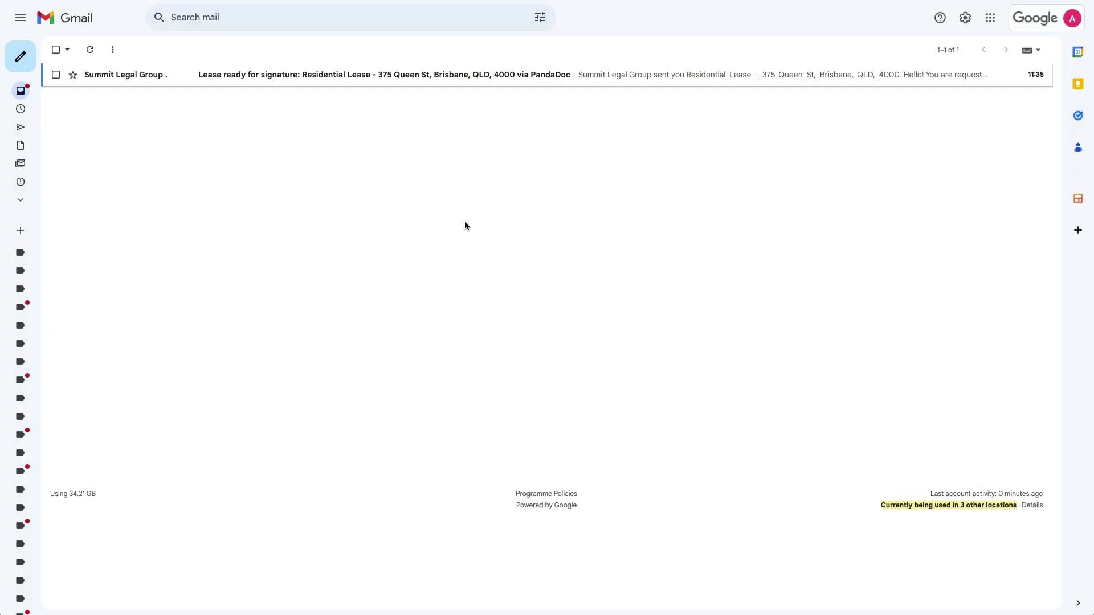
- As landlord, sign the lease in PandaDoc from the email, dated today, and finish
click(384, 76)
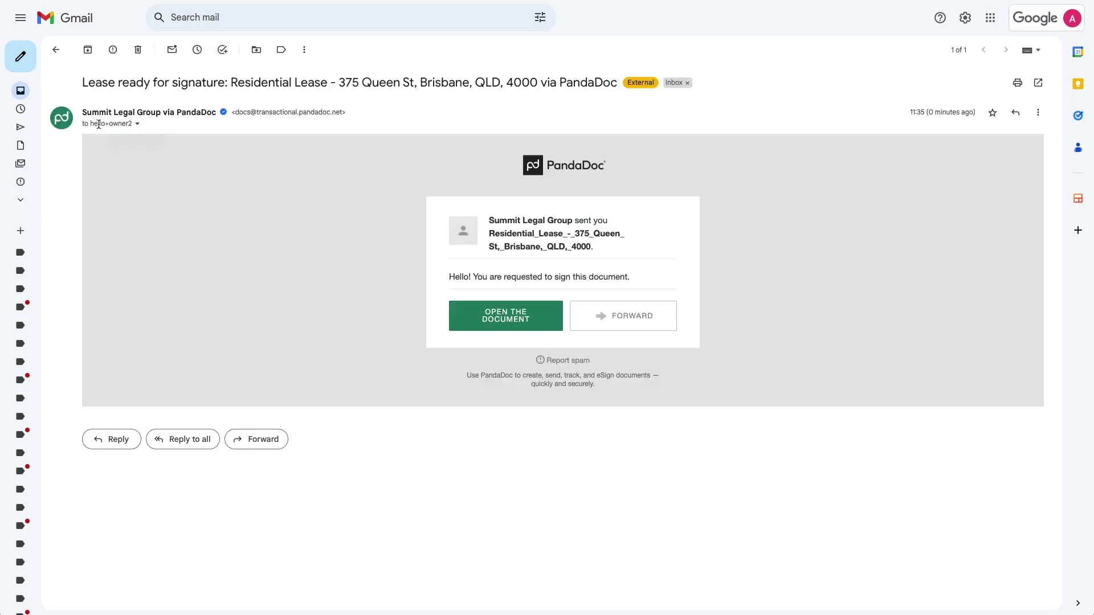
mouse_move(131, 124)
click(504, 323)
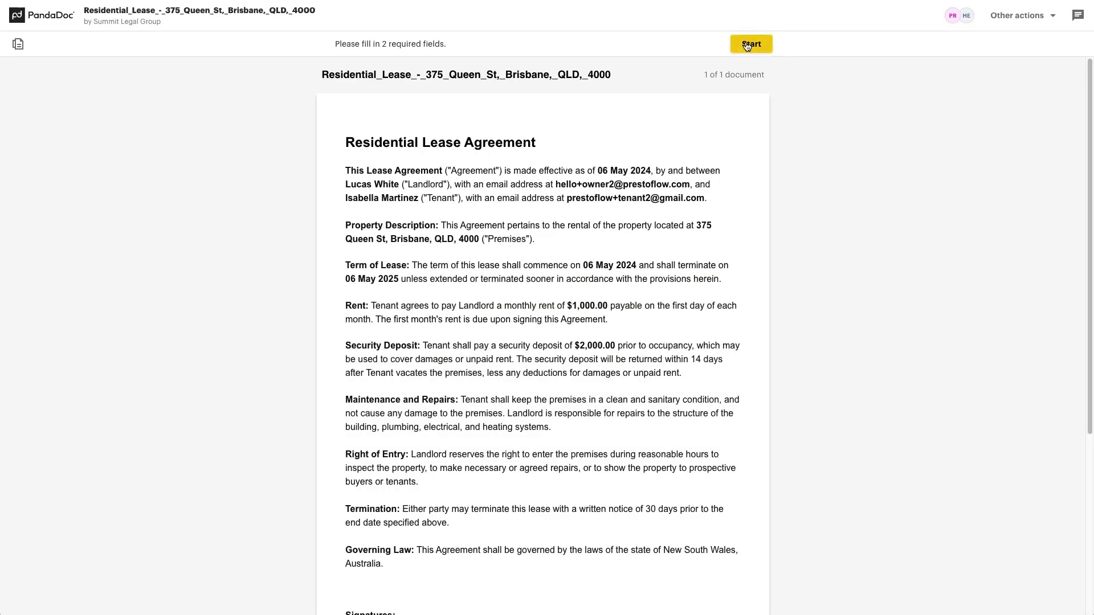
click(747, 45)
click(415, 378)
click(523, 415)
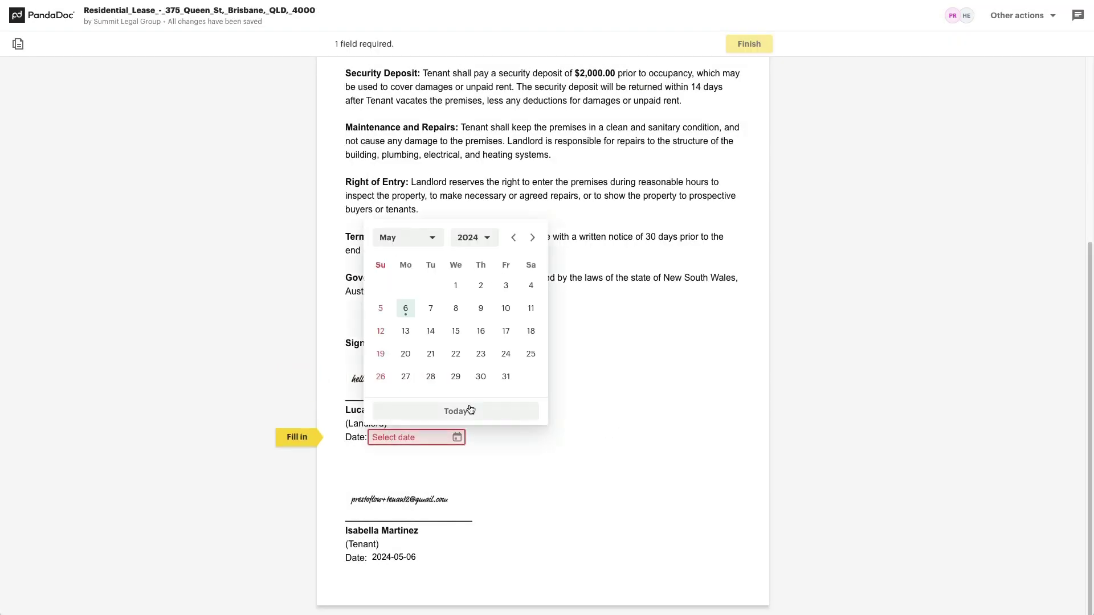
click(471, 410)
click(750, 44)
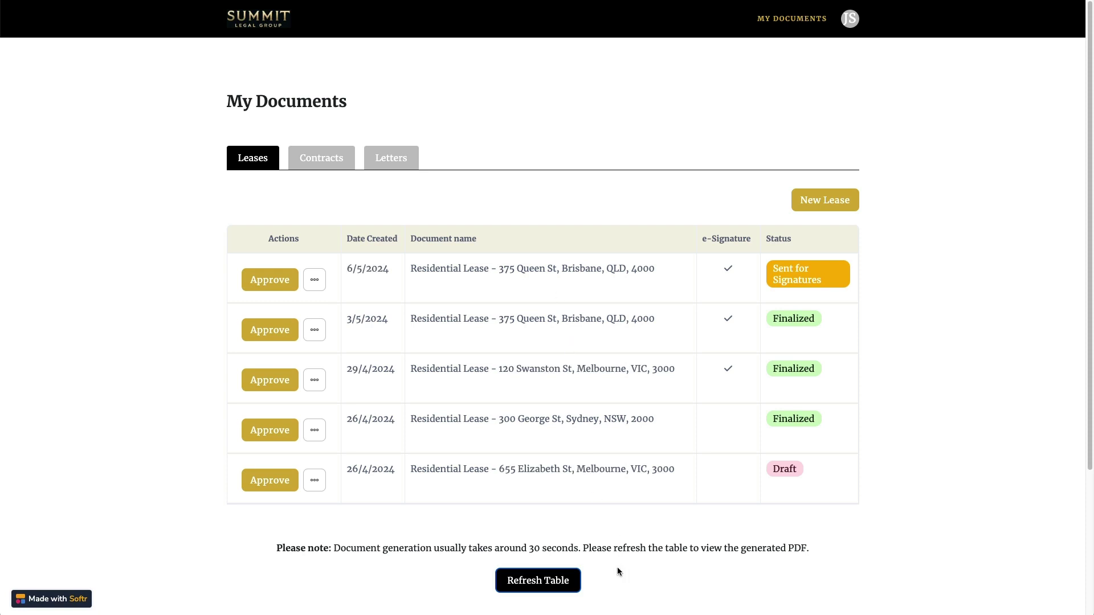
- Refresh the table and check the Finalized lease's signed PDF down to its Signature Certificate
click(538, 585)
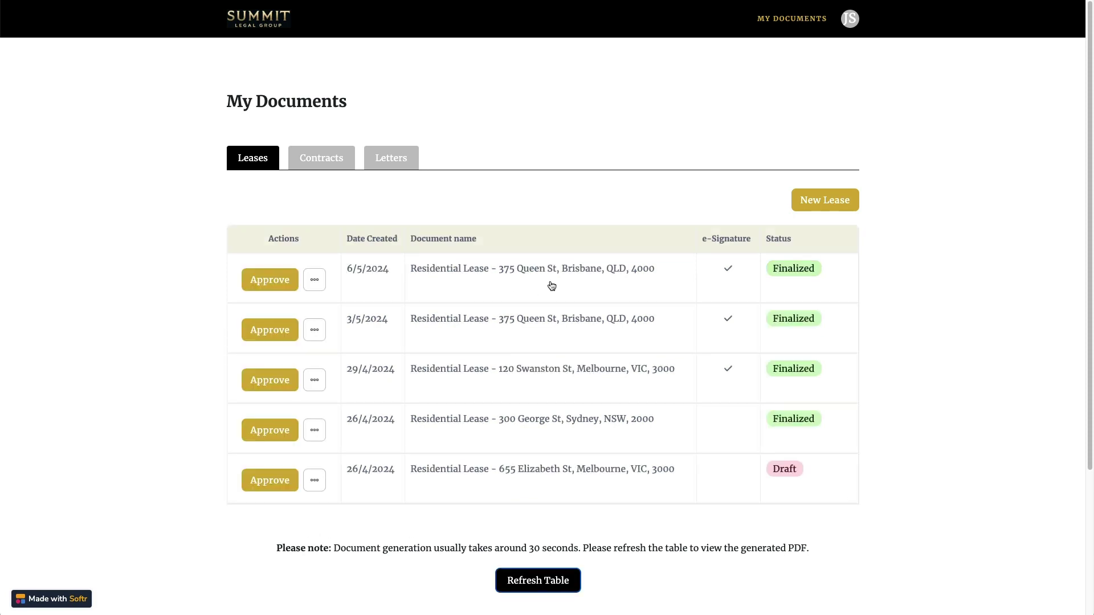
click(580, 270)
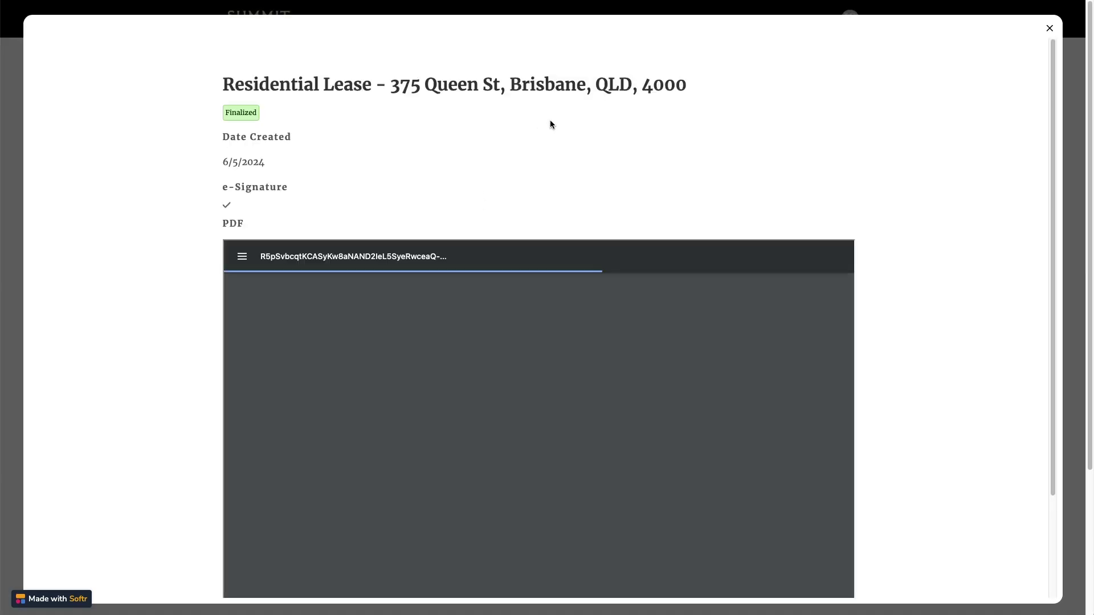
scroll(404, 194, down, 8)
scroll(404, 194, down, 3)
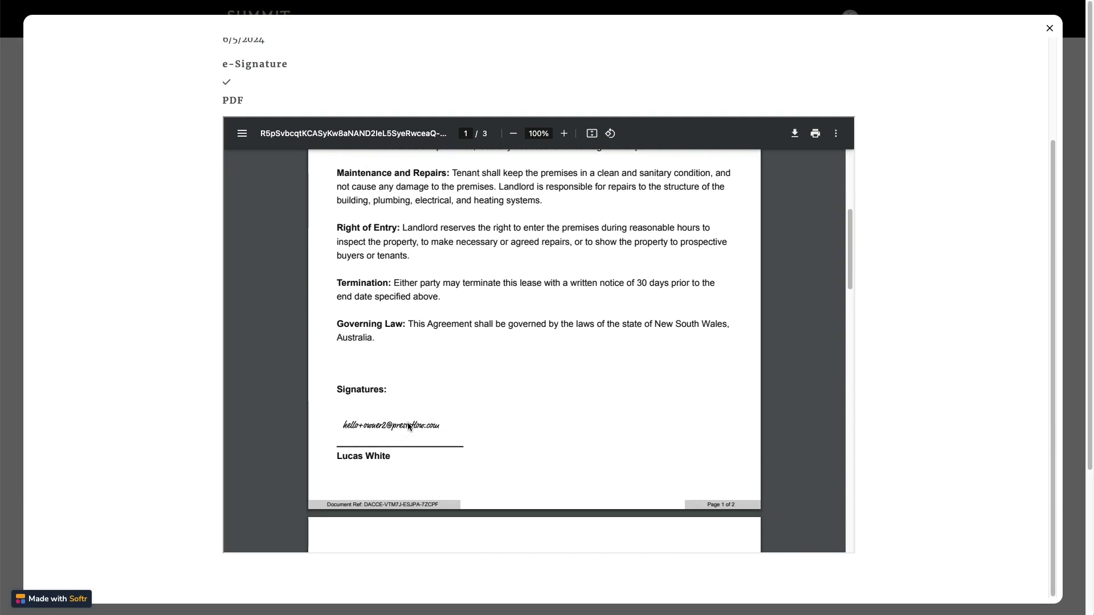
scroll(471, 362, down, 4)
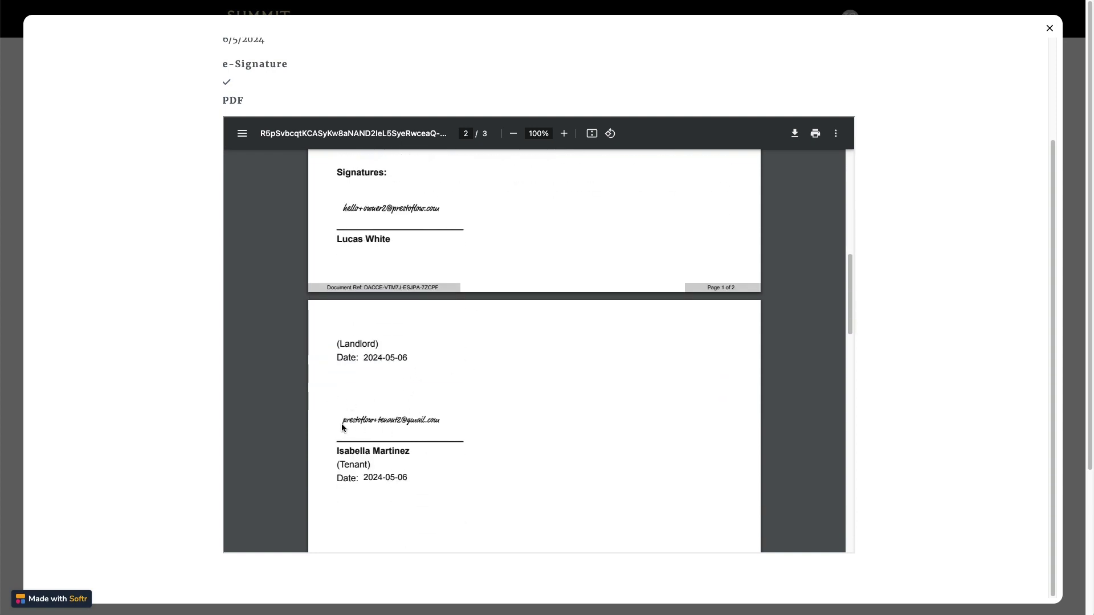
scroll(536, 345, down, 12)
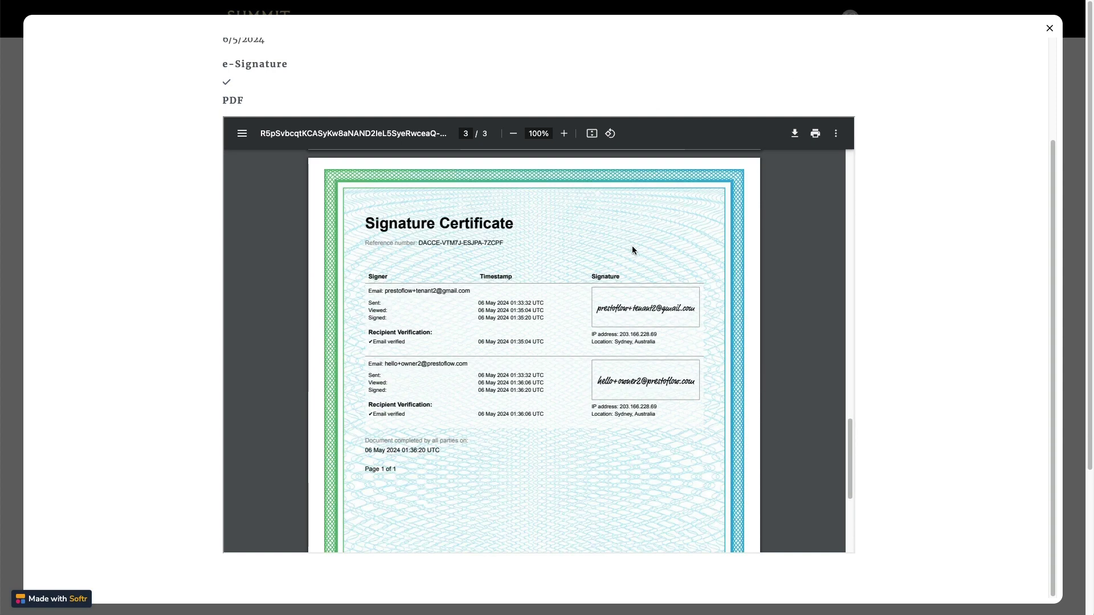
click(1049, 30)
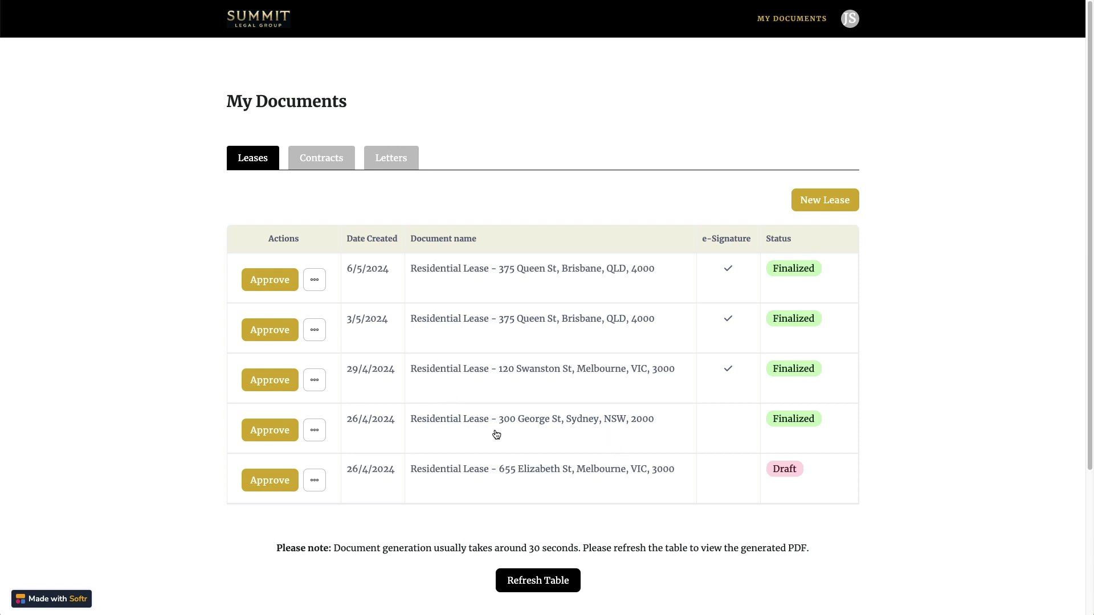
click(315, 431)
click(269, 484)
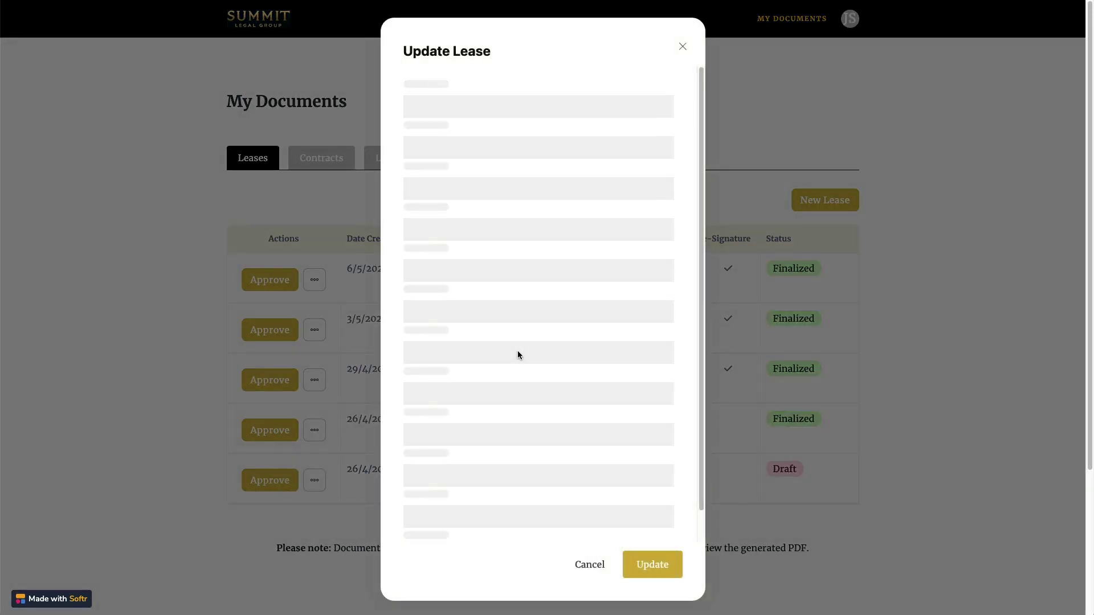
click(414, 370)
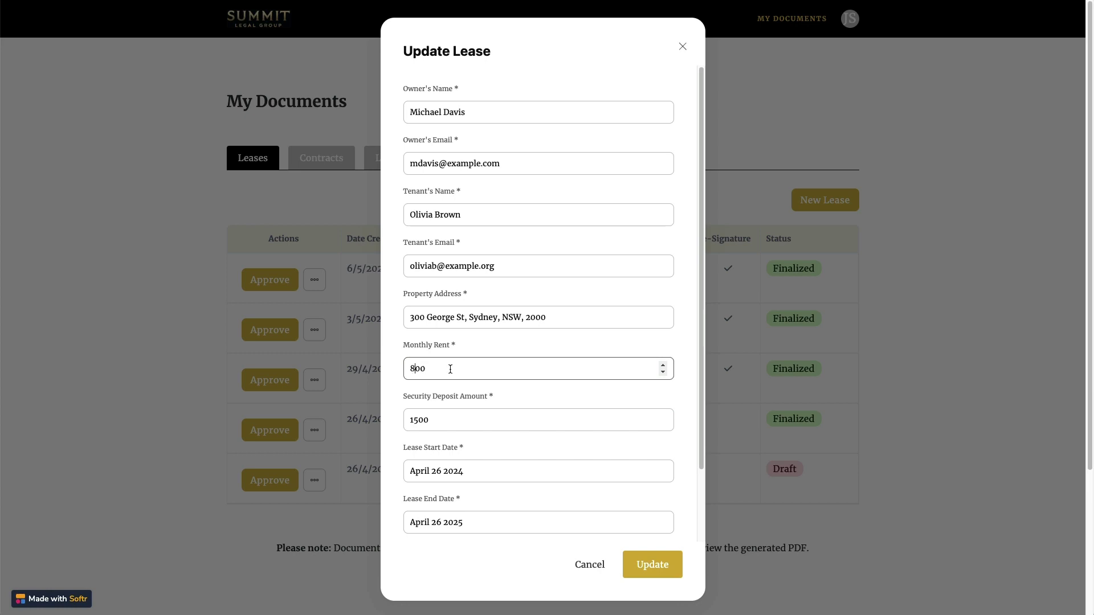
key(BackSpace)
text(10)
click(652, 567)
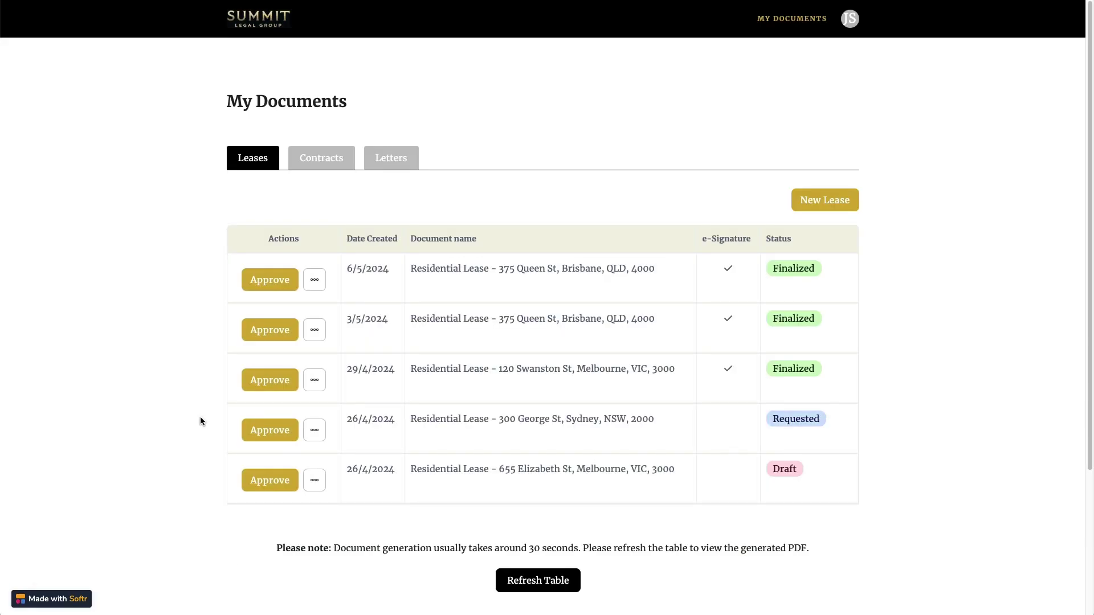
click(533, 587)
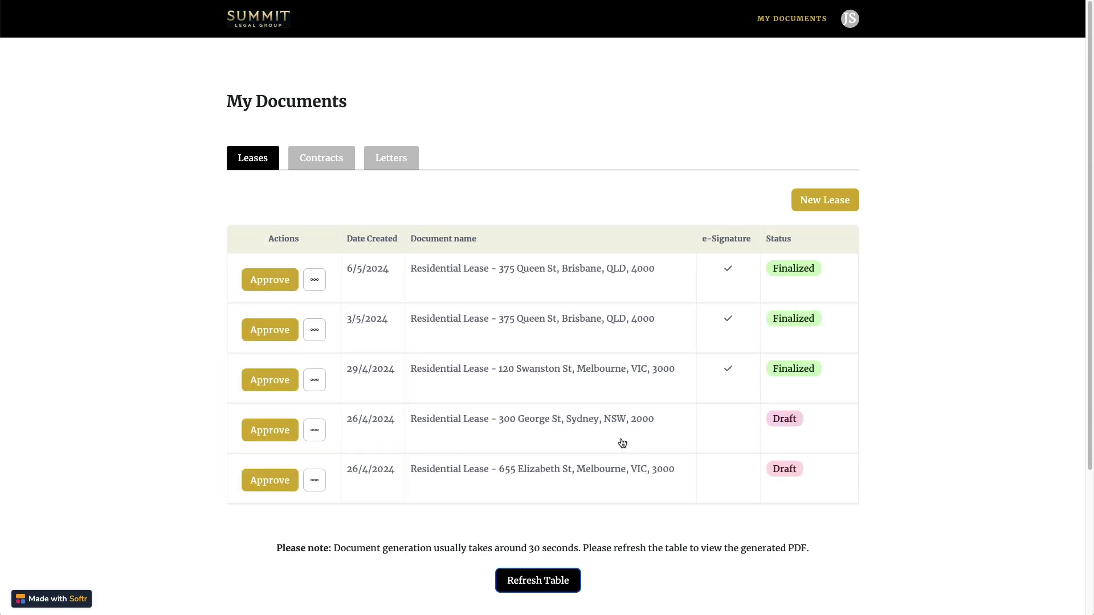
click(529, 421)
scroll(178, 149, down, 2)
scroll(390, 271, down, 3)
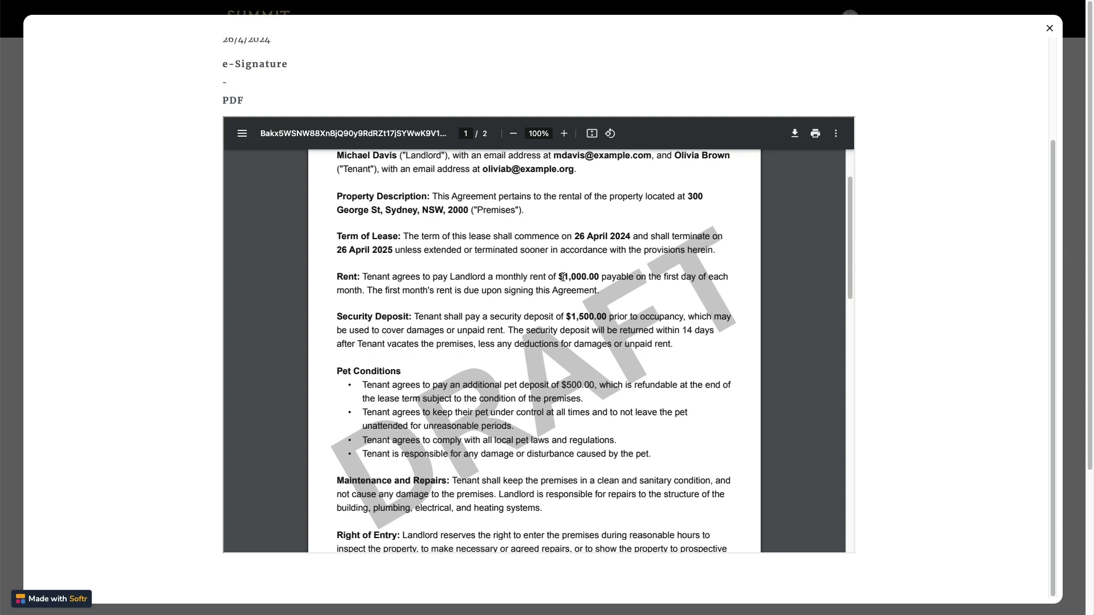
scroll(567, 306, down, 10)
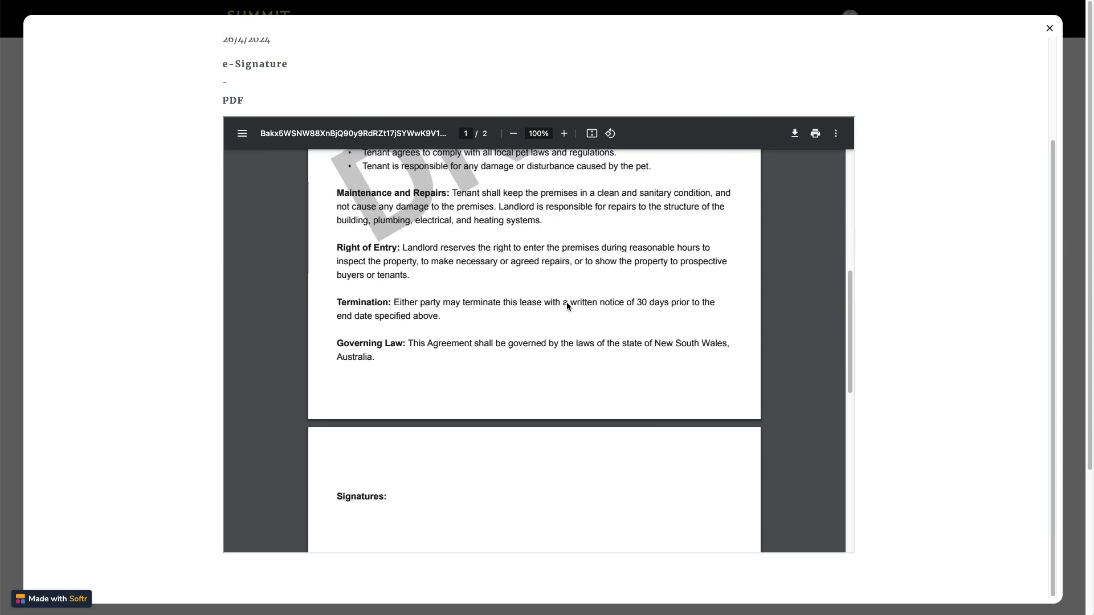
click(1049, 28)
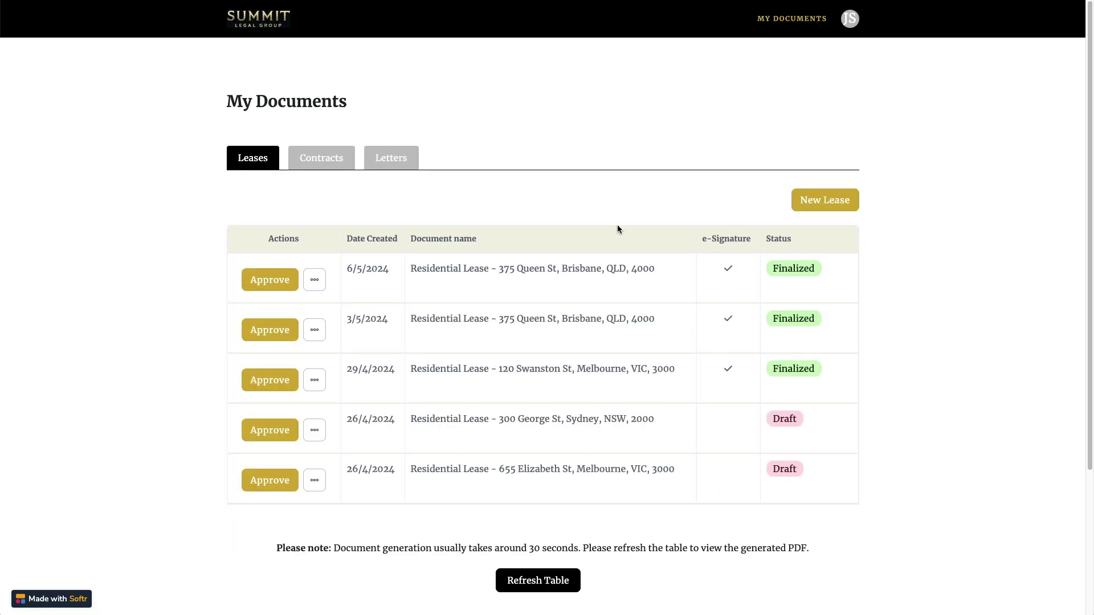
- Approve the George St lease, refresh the table, and confirm the PDF no longer shows DRAFT
click(280, 433)
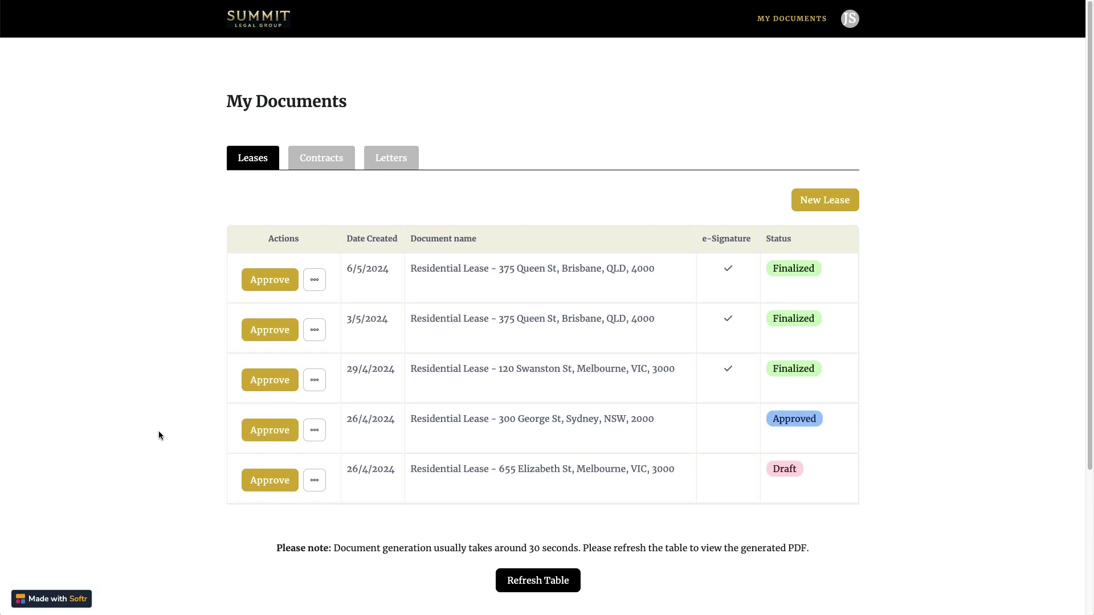
click(549, 583)
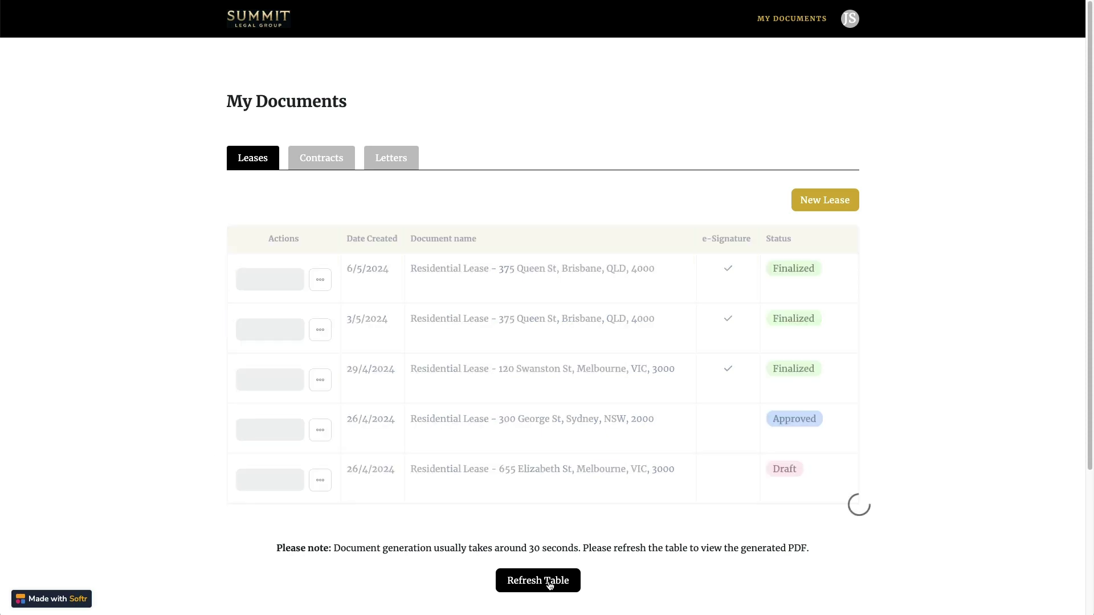
click(566, 423)
scroll(929, 202, down, 3)
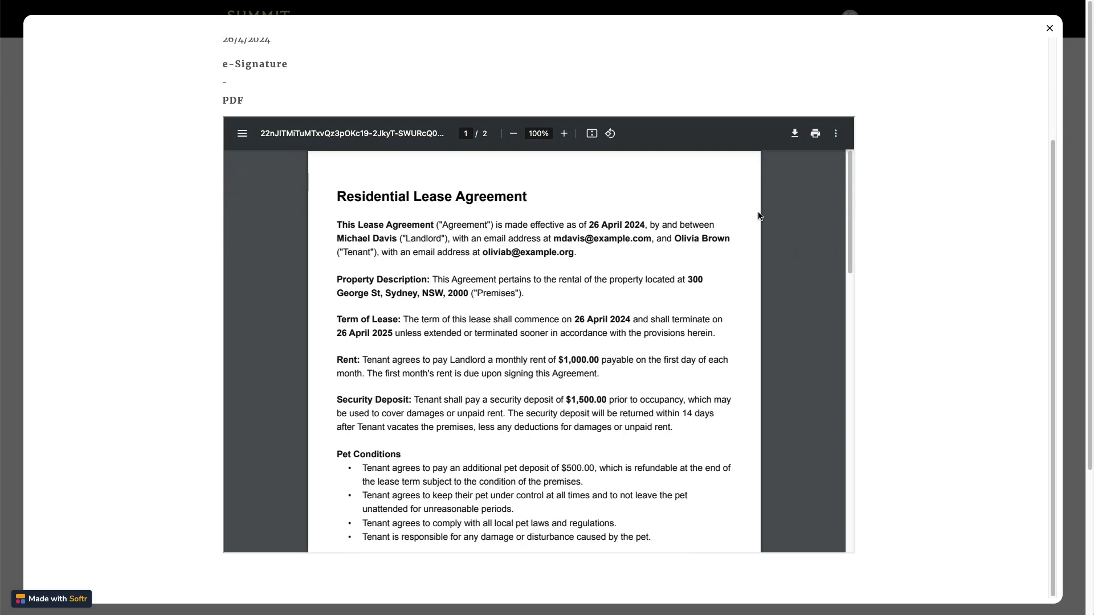
scroll(550, 336, down, 1)
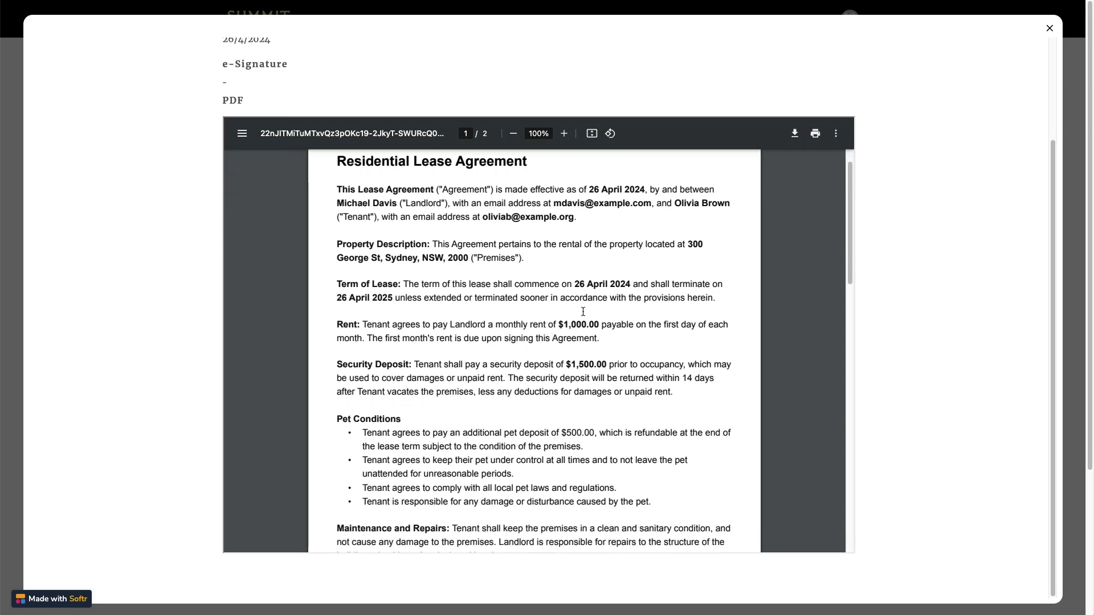
scroll(611, 278, down, 15)
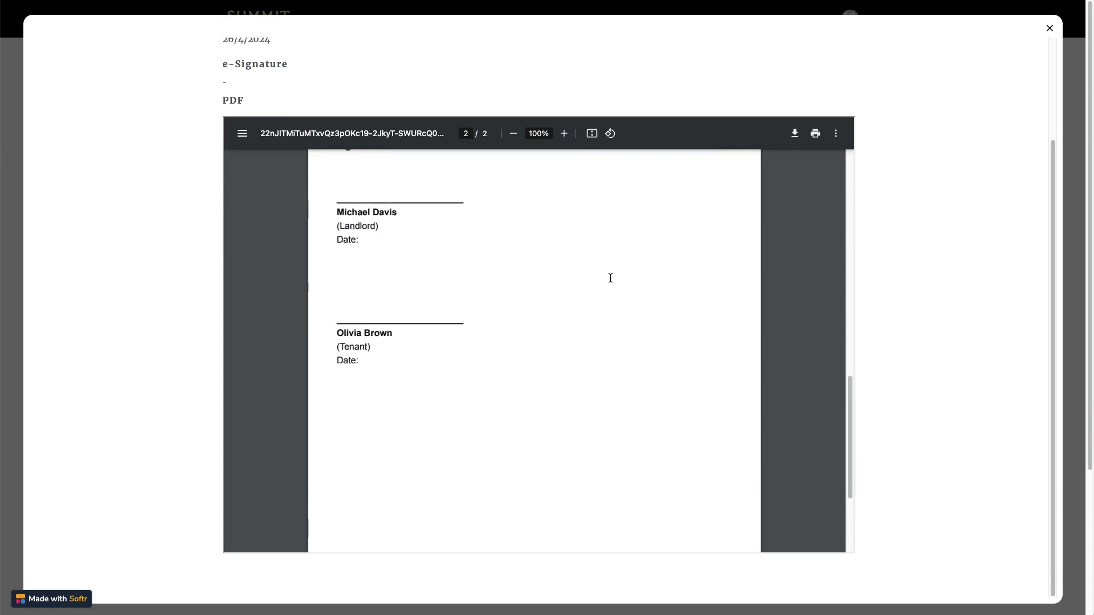
click(1050, 28)
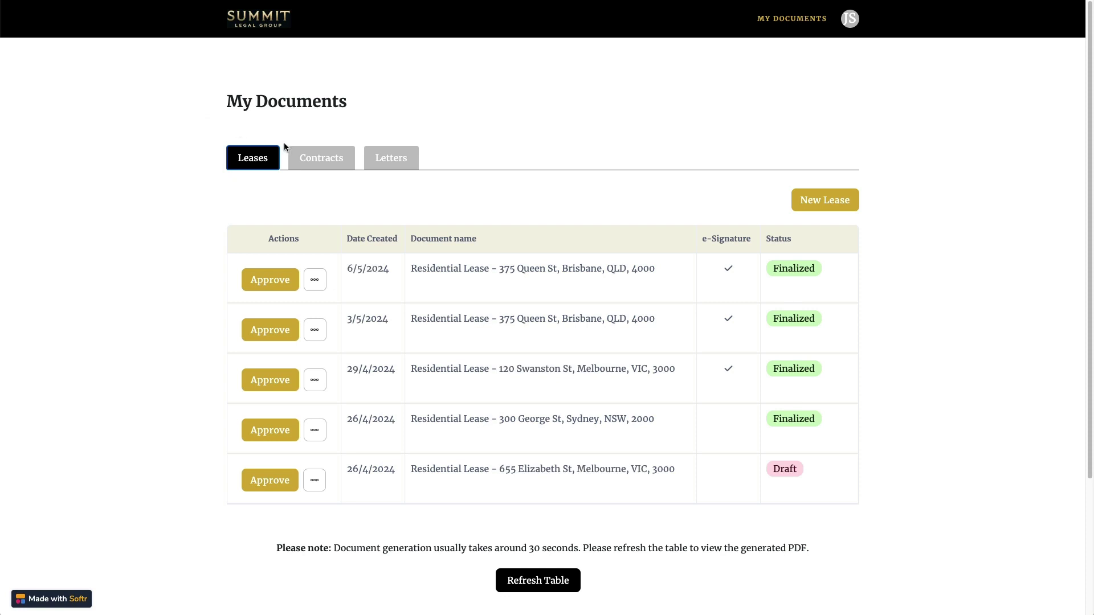
click(335, 162)
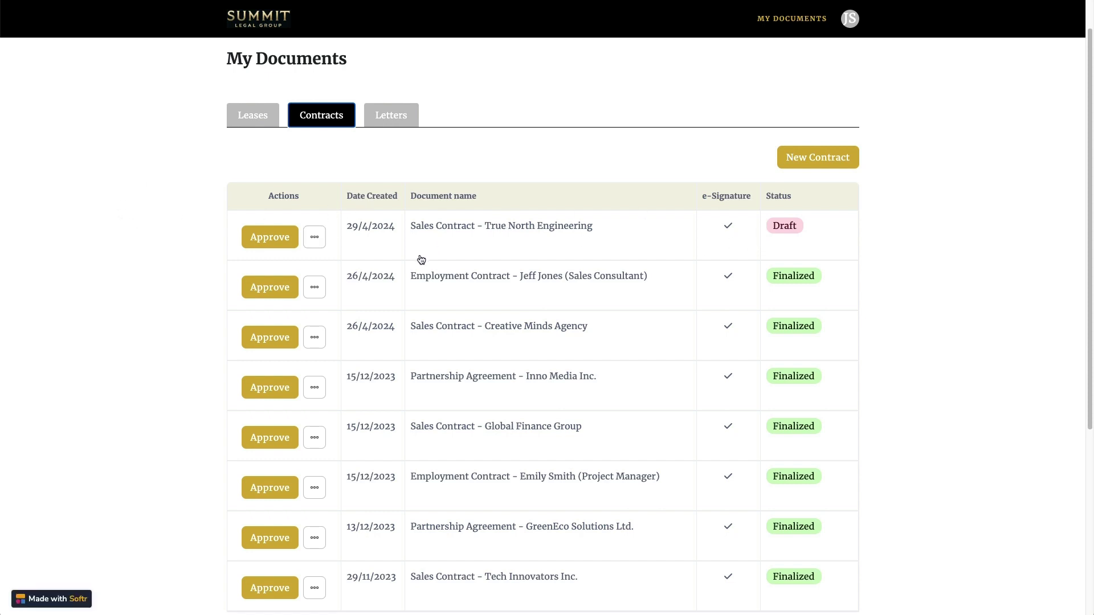
click(256, 238)
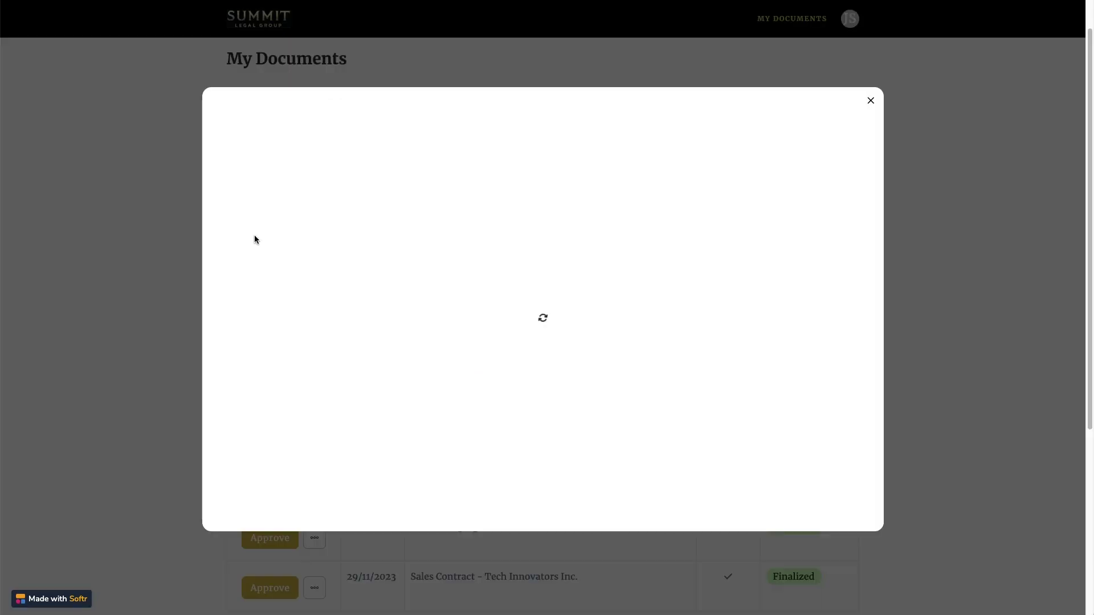